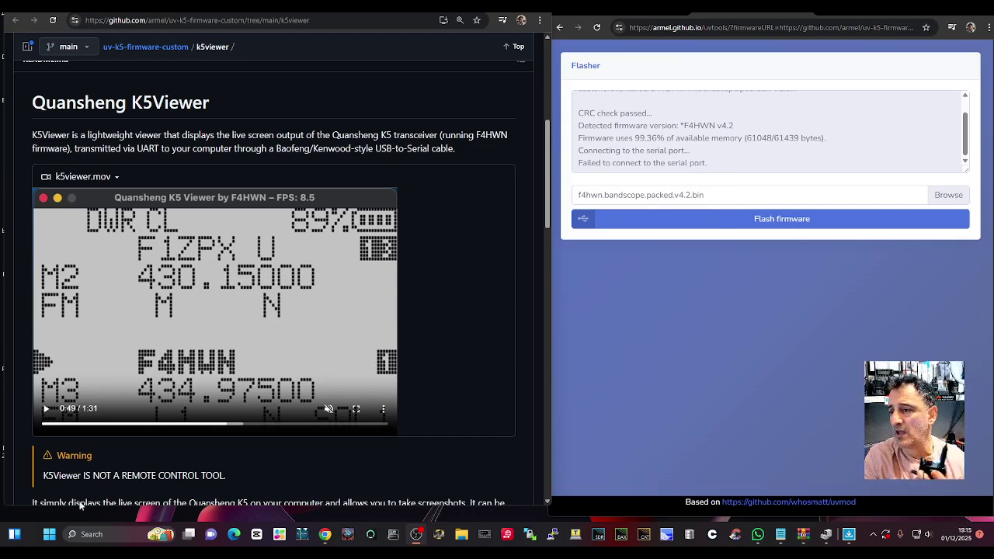
- Check the Ports (COM & LPT) list in Device Manager for the USB-SERIAL CH340 port, and minimize Device Manager
right_click(48, 540)
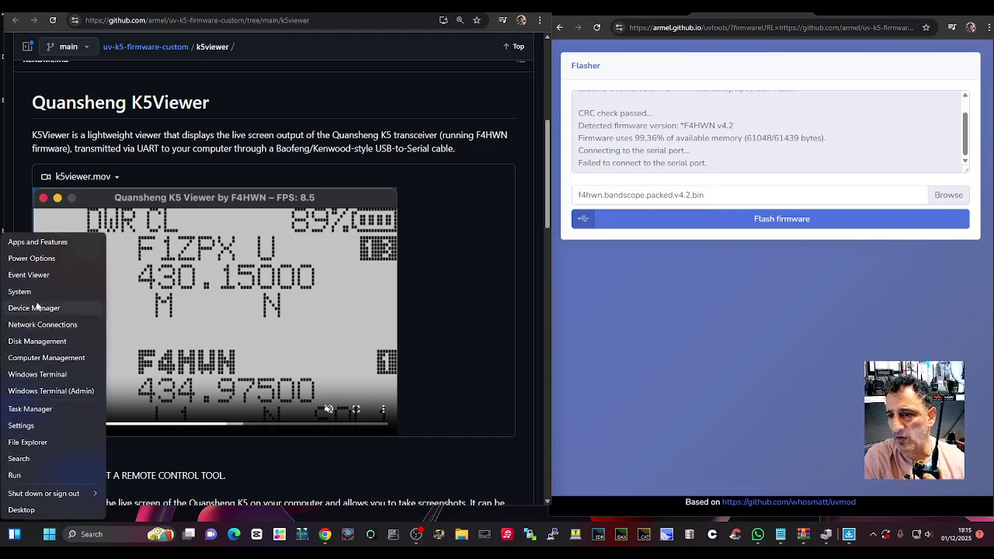
left_click(37, 310)
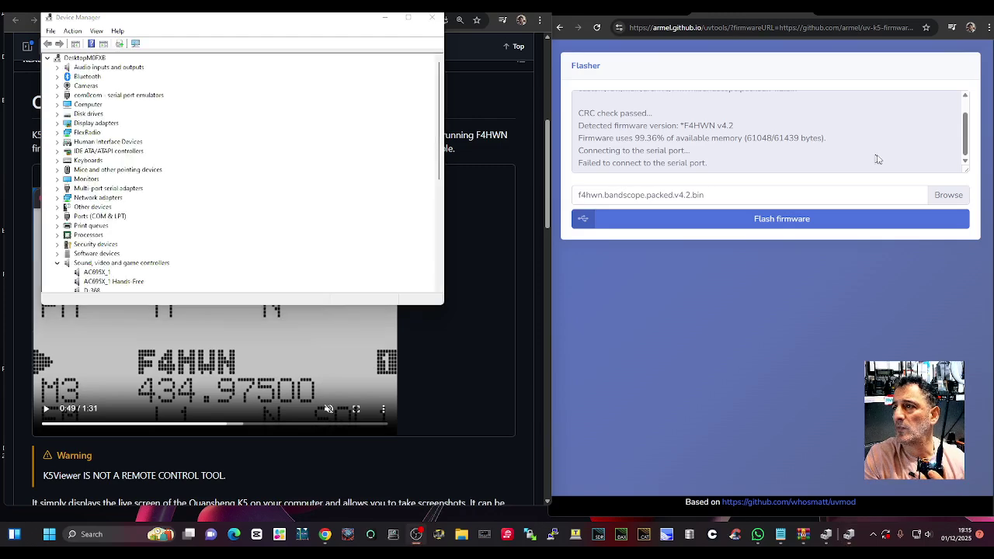
double_click(117, 217)
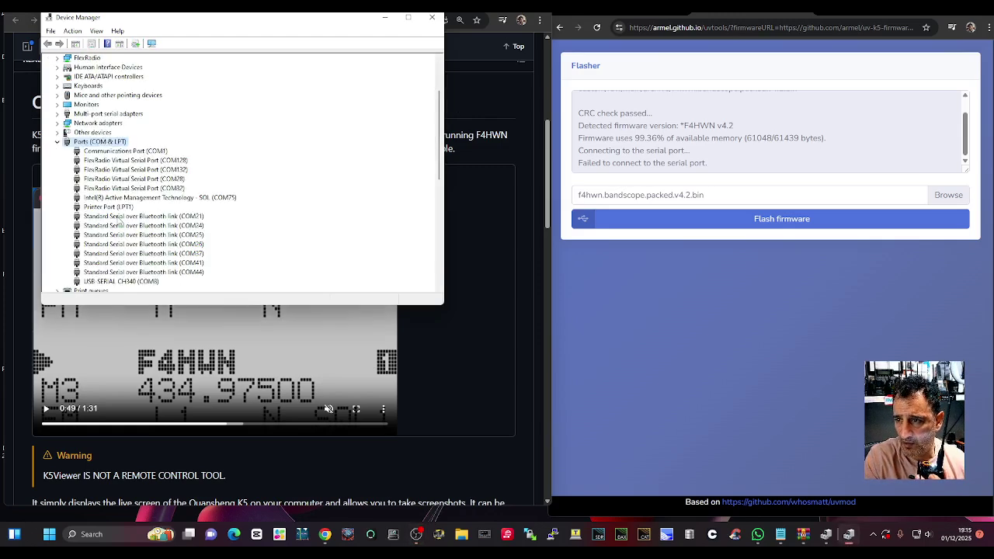
left_click(384, 17)
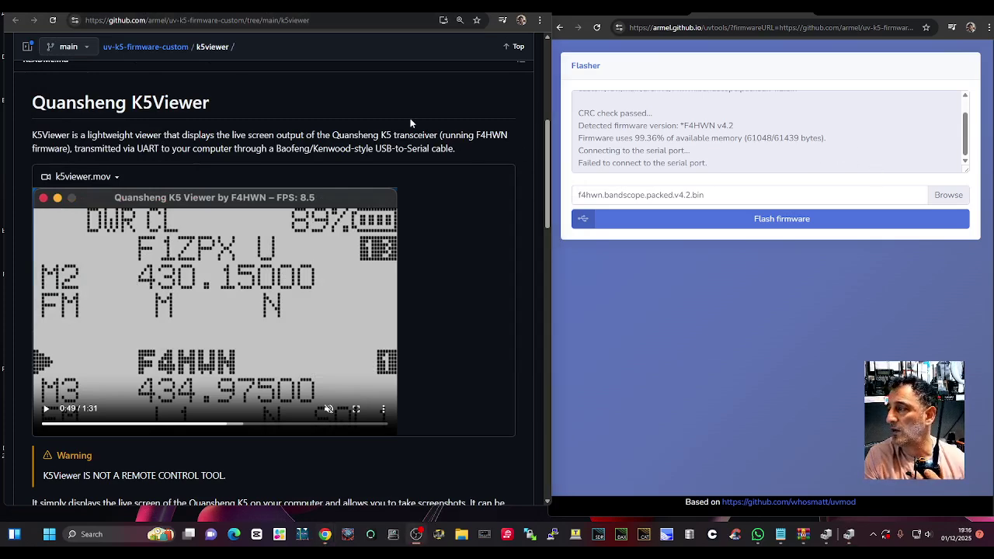
- Flash the f4hwn.bandscope.packed.v4.2.bin firmware to the radio through the USB Serial (COM8) port
left_click(783, 220)
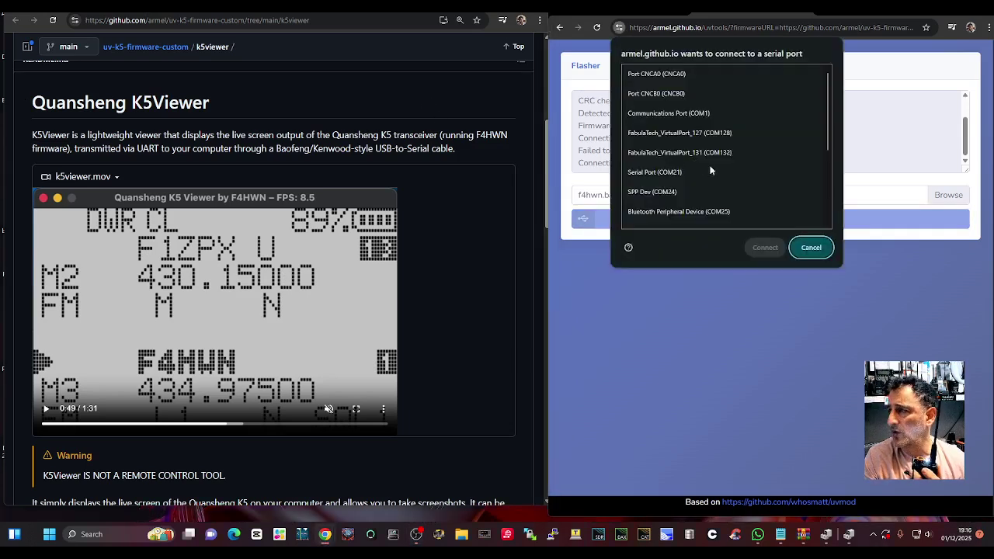
scroll(715, 183, "down", 3)
scroll(715, 183, "down", 1)
left_click(674, 220)
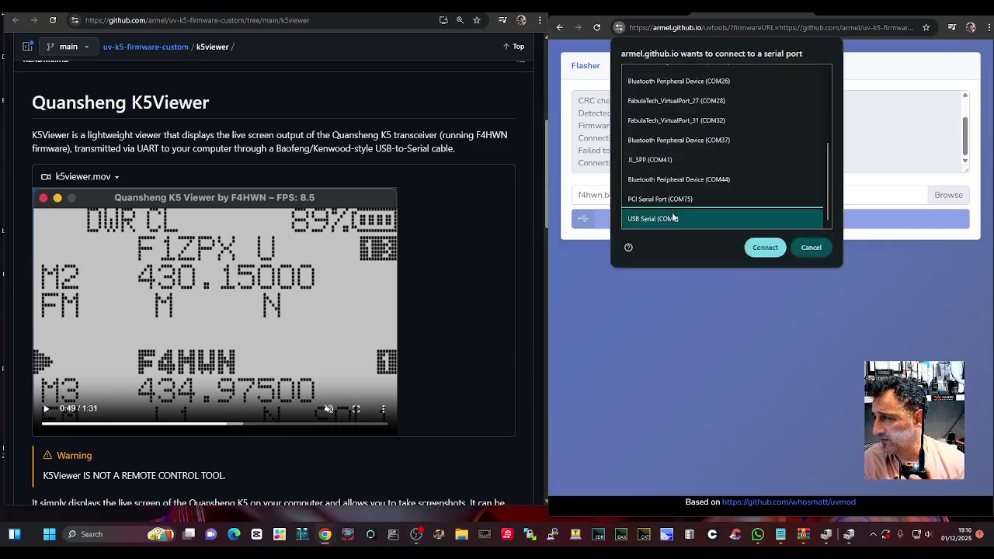
left_click(760, 250)
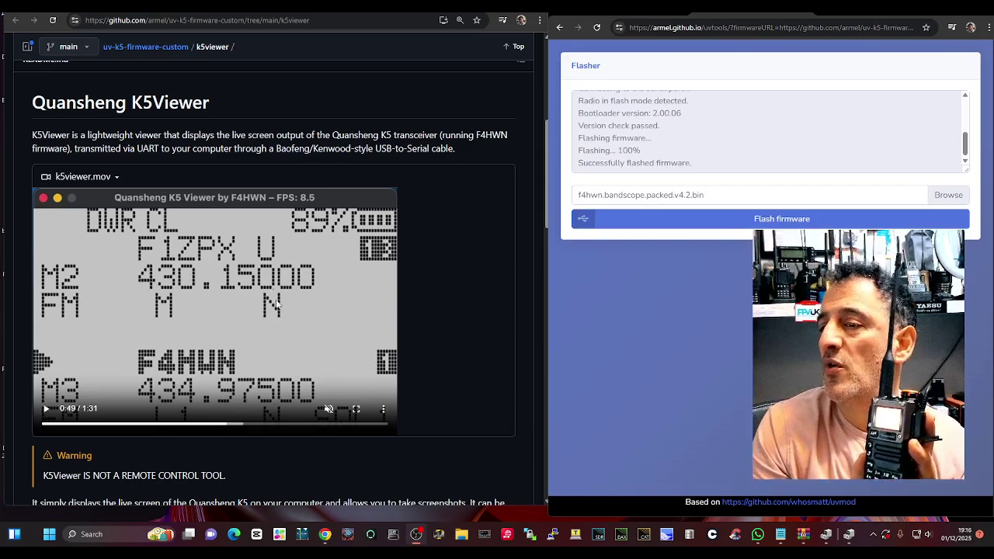
- Read the K5Viewer README on GitHub, covering its features, requirements, run instructions and keyboard controls
scroll(273, 310, "up", 1)
scroll(279, 349, "down", 3)
scroll(279, 345, "down", 3)
scroll(277, 350, "up", 7)
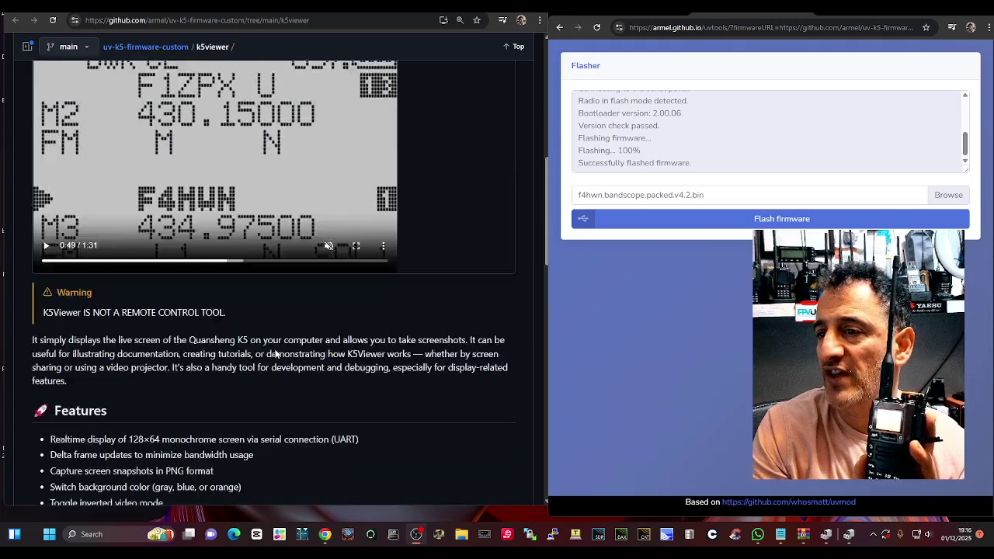
scroll(271, 346, "down", 3)
scroll(271, 354, "down", 6)
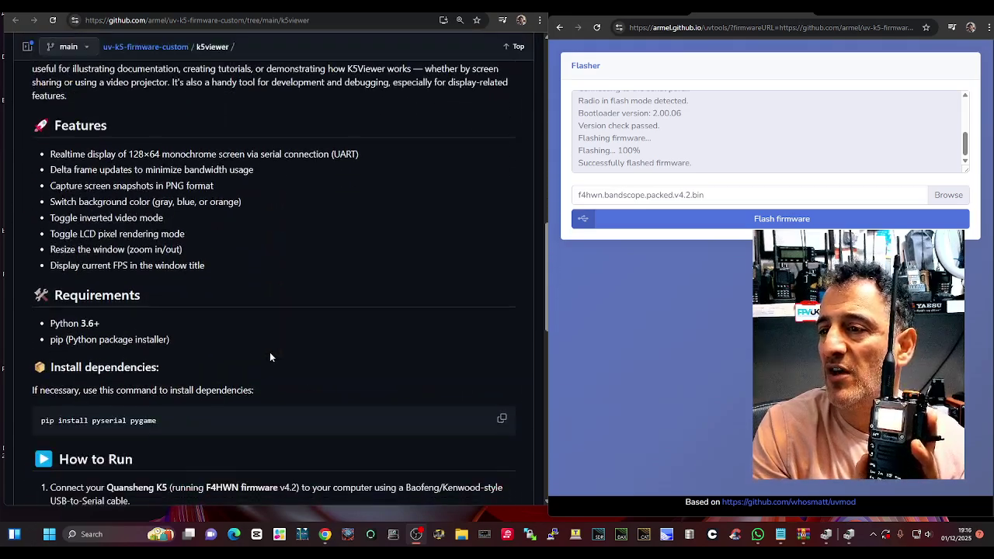
scroll(269, 355, "up", 1)
mouse_move(416, 534)
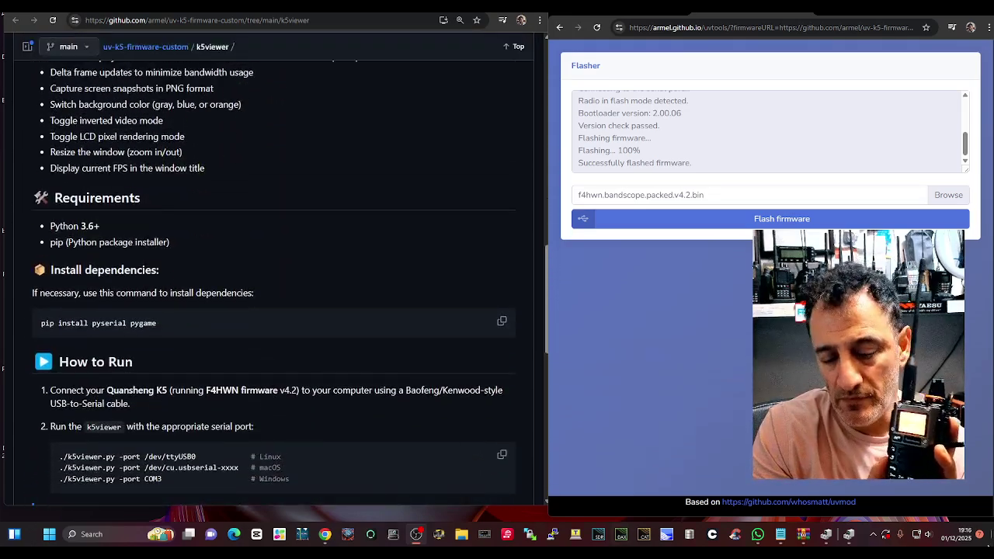
scroll(338, 272, "down", 2)
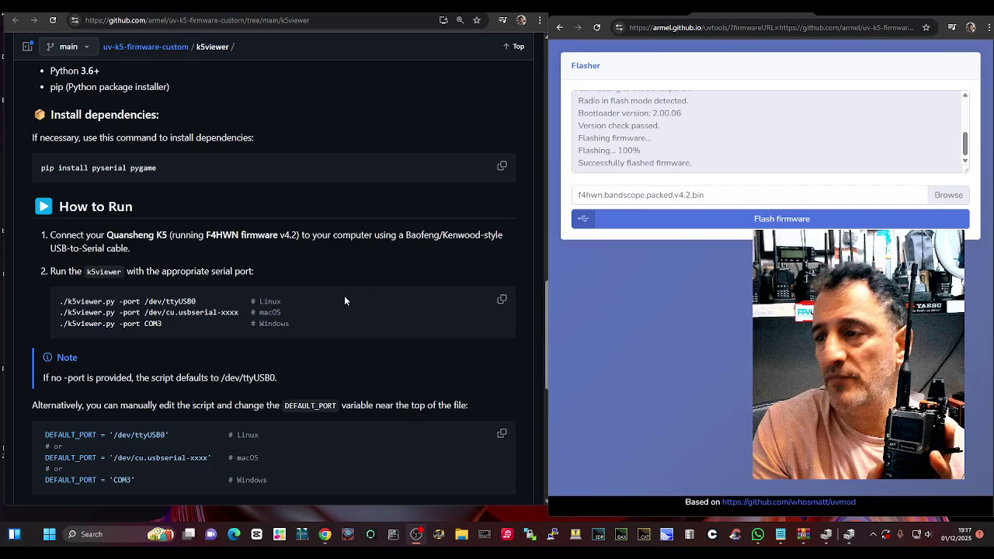
scroll(443, 278, "down", 5)
scroll(442, 279, "down", 2)
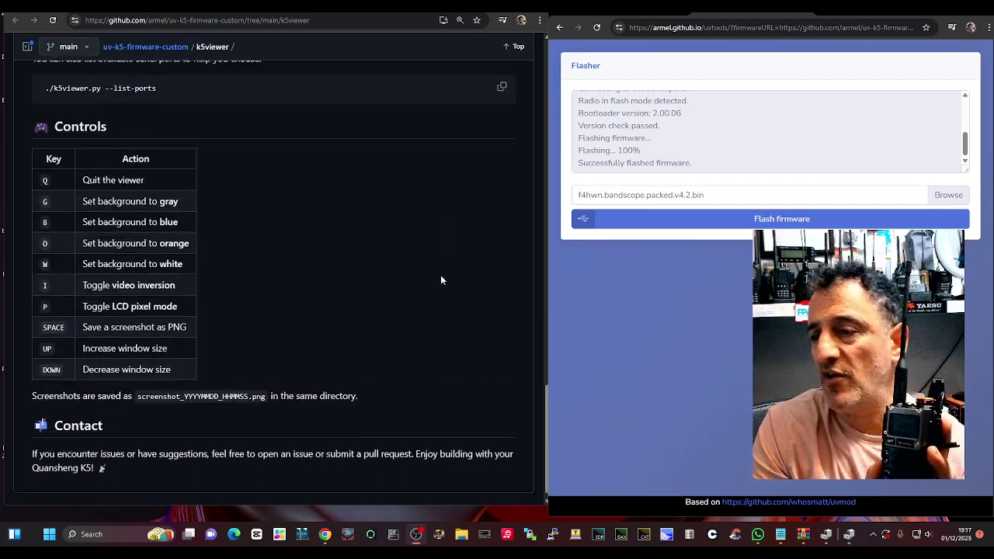
scroll(444, 279, "up", 1)
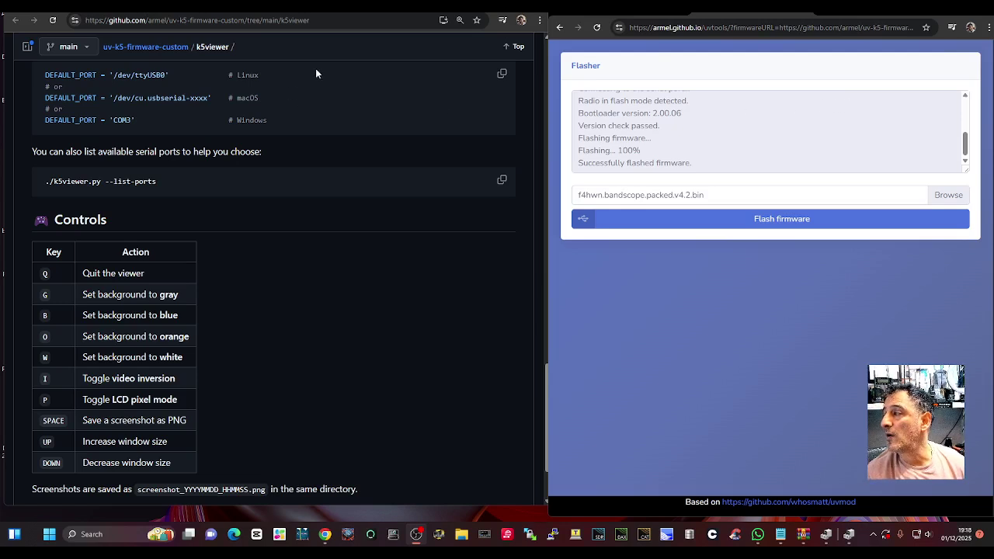
- Connect the K5Viewer web page to the radio on USB Serial (COM8) and widen its browser window
left_click(625, 15)
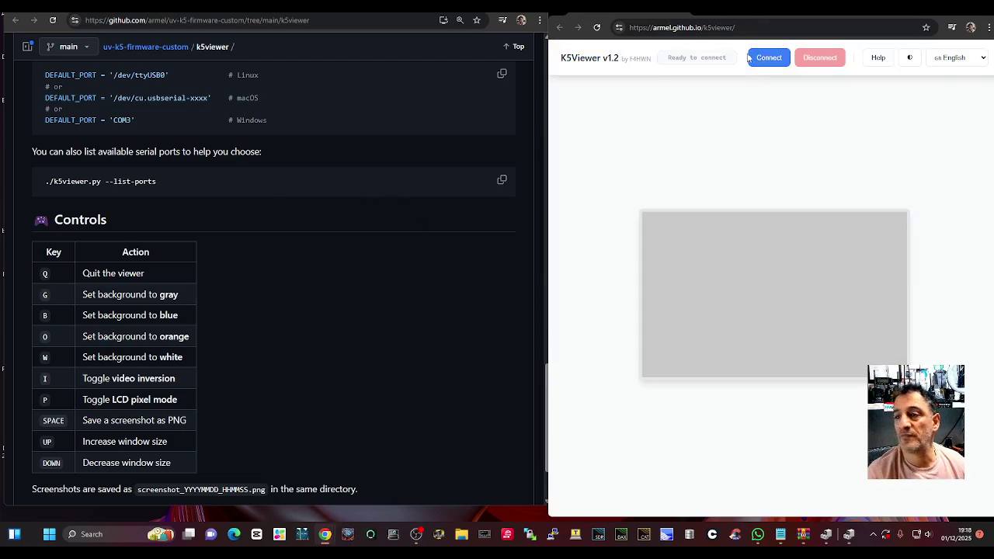
left_click(776, 59)
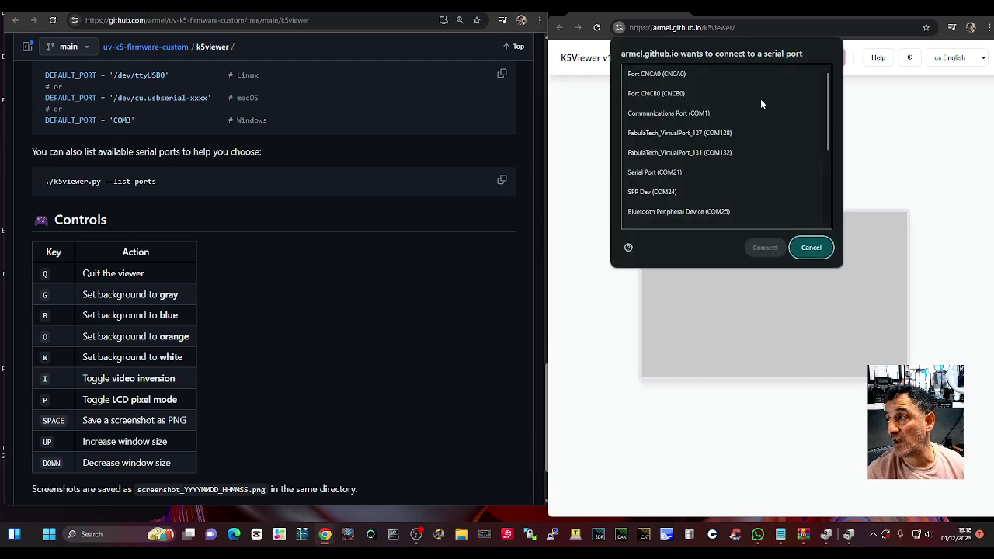
left_click_drag(828, 129, 822, 224)
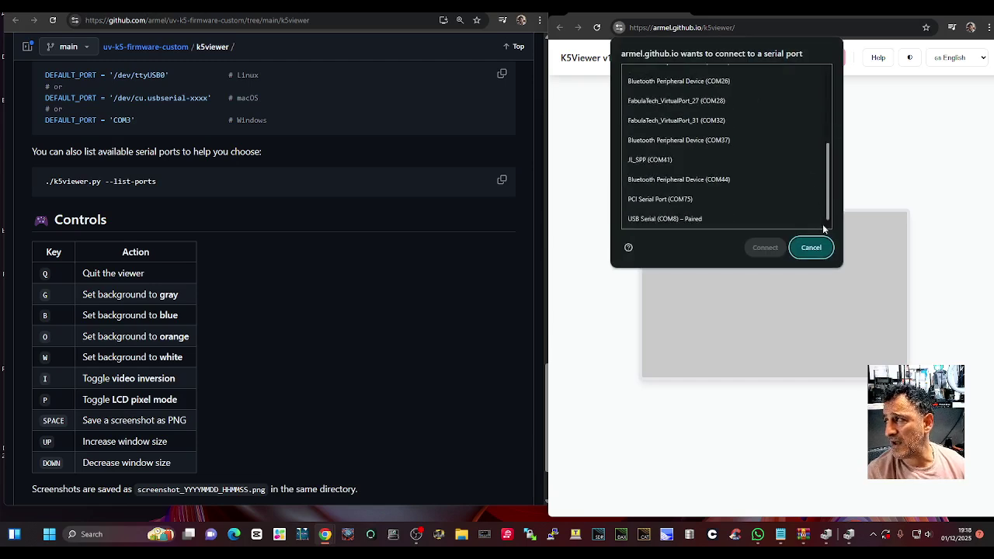
left_click(695, 223)
left_click(764, 247)
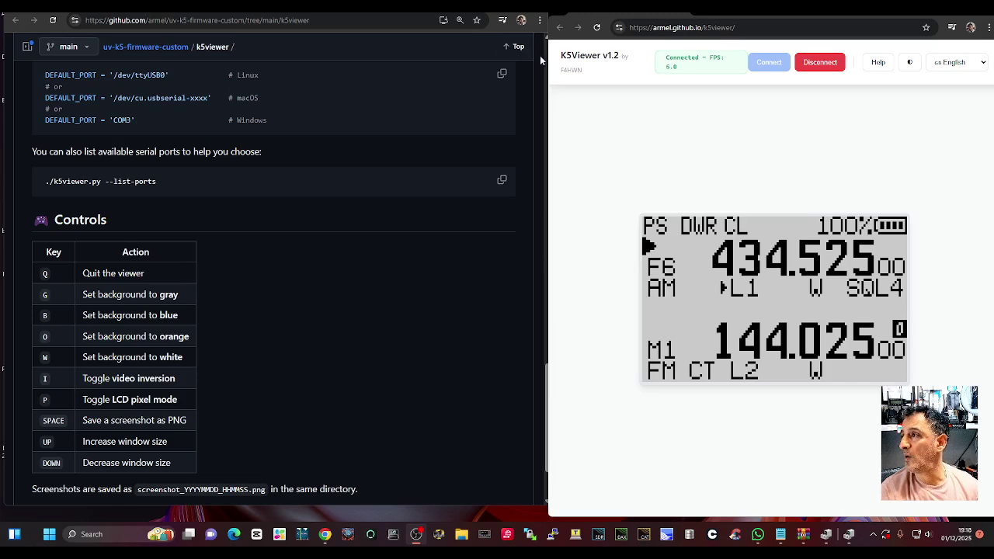
left_click_drag(545, 57, 107, 58)
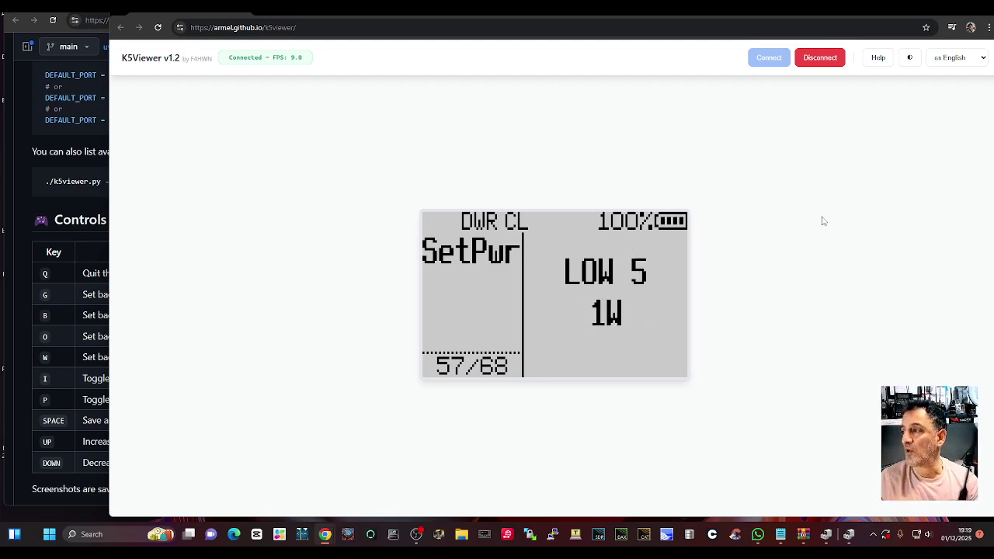
- Disconnect the radio from K5Viewer and reconnect it on USB Serial (COM8)
mouse_move(416, 534)
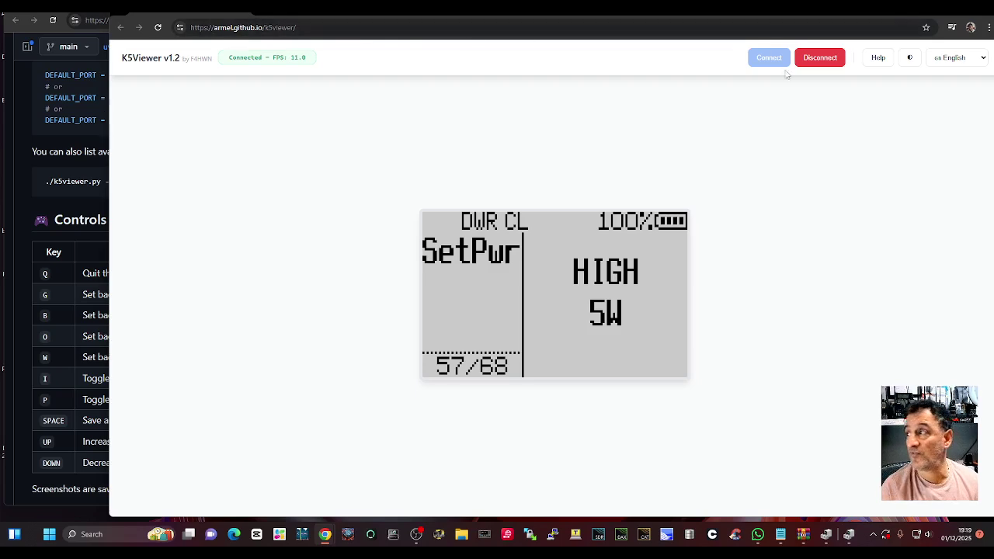
left_click(817, 60)
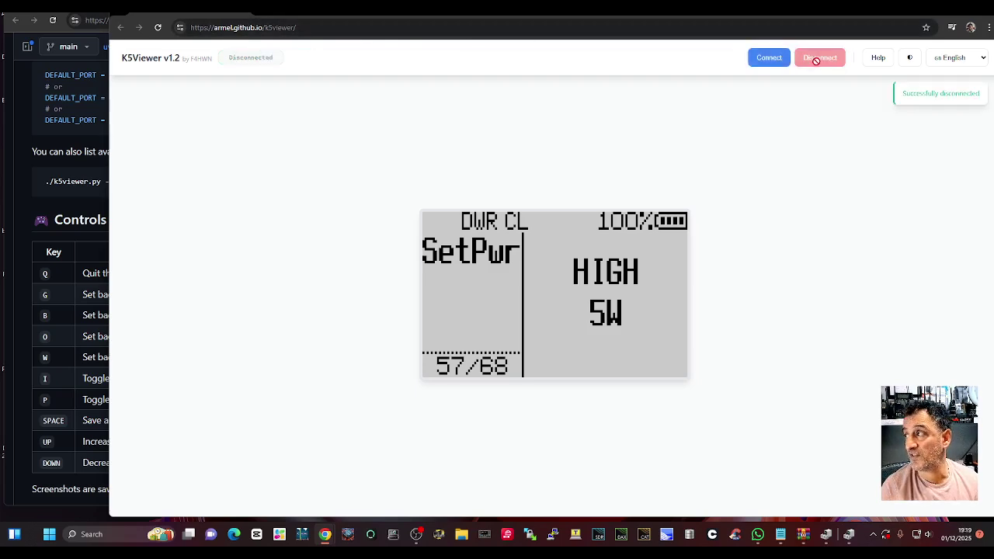
left_click(764, 62)
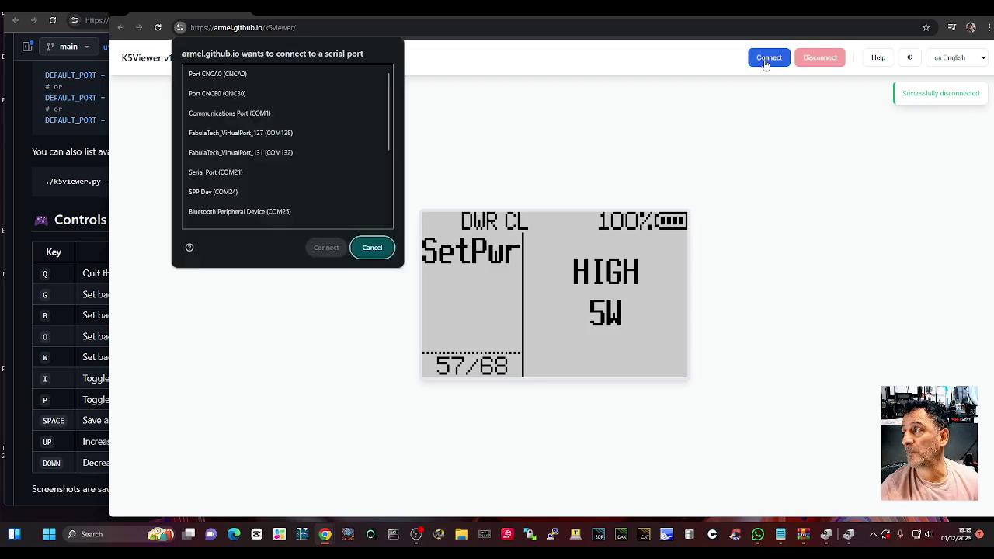
scroll(347, 170, "down", 3)
left_click(256, 219)
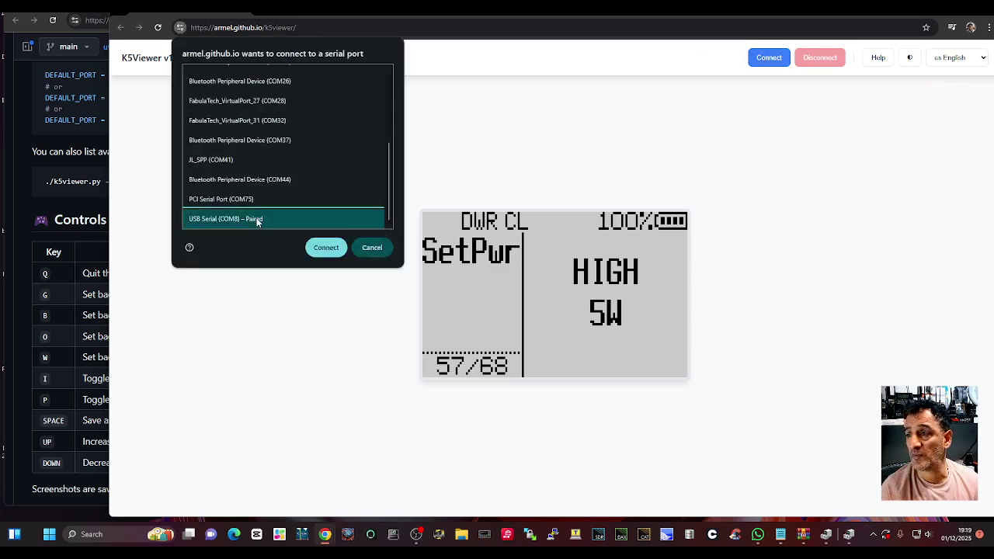
left_click(325, 247)
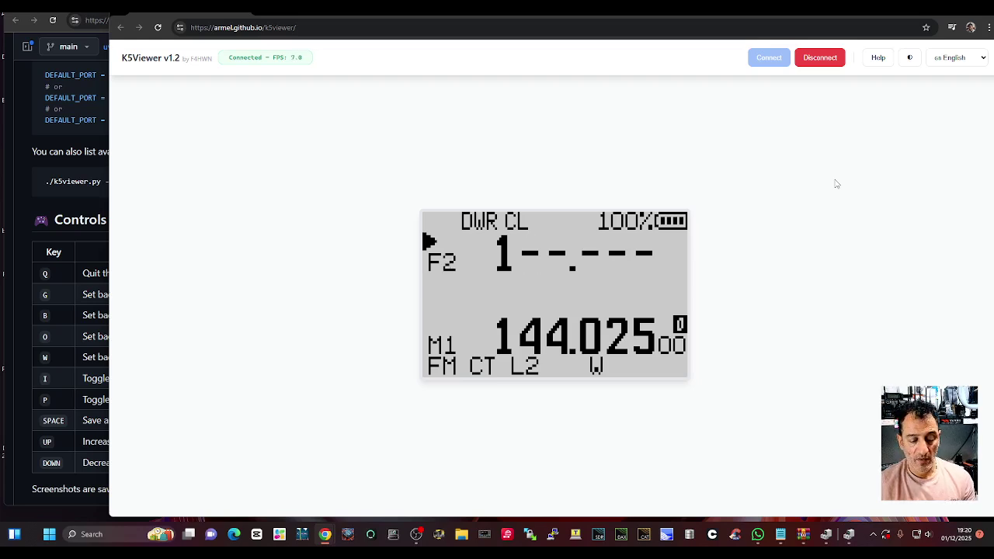
- Review K5Viewer's Keyboard Controls help for the display and screen color shortcuts, and close it
left_click(881, 58)
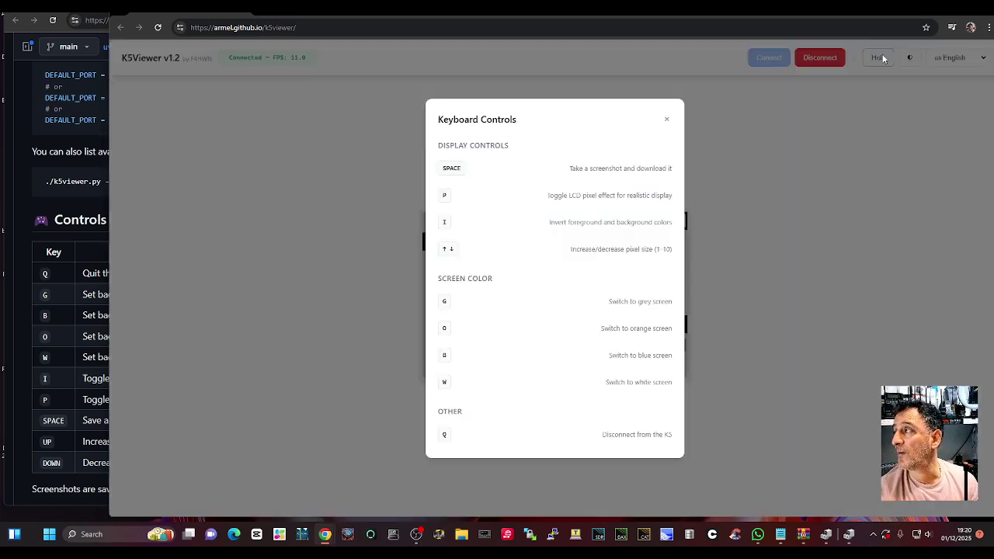
left_click(666, 119)
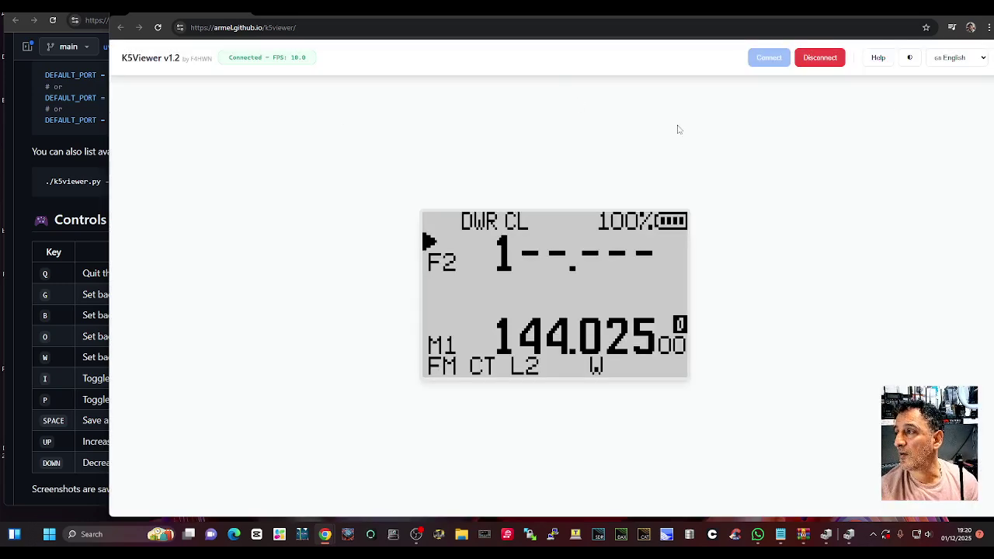
left_click(878, 58)
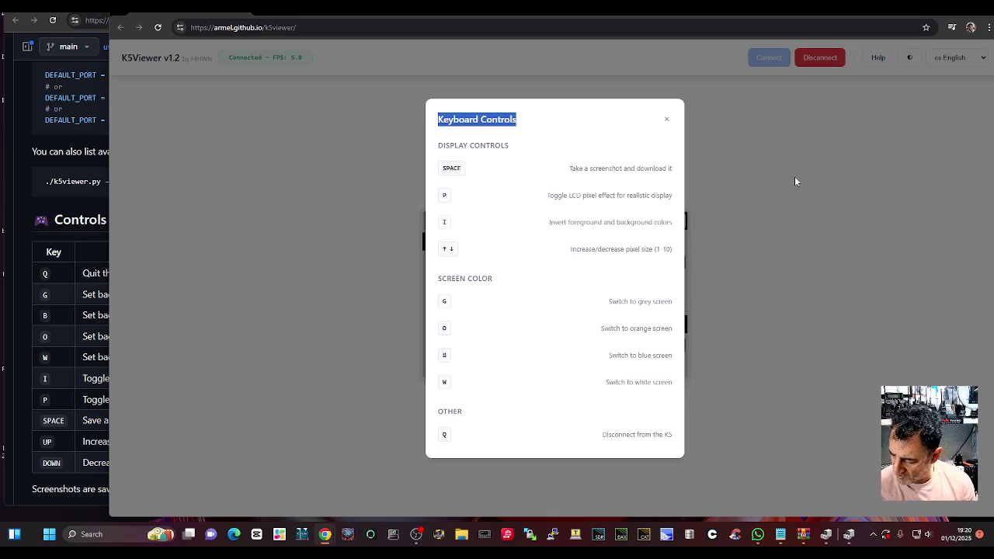
key("Tab")
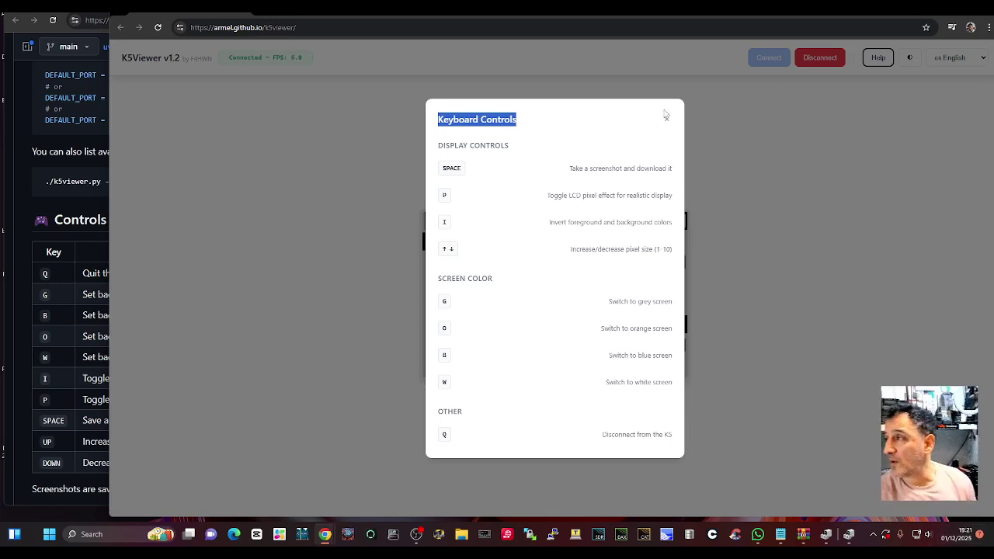
left_click(666, 119)
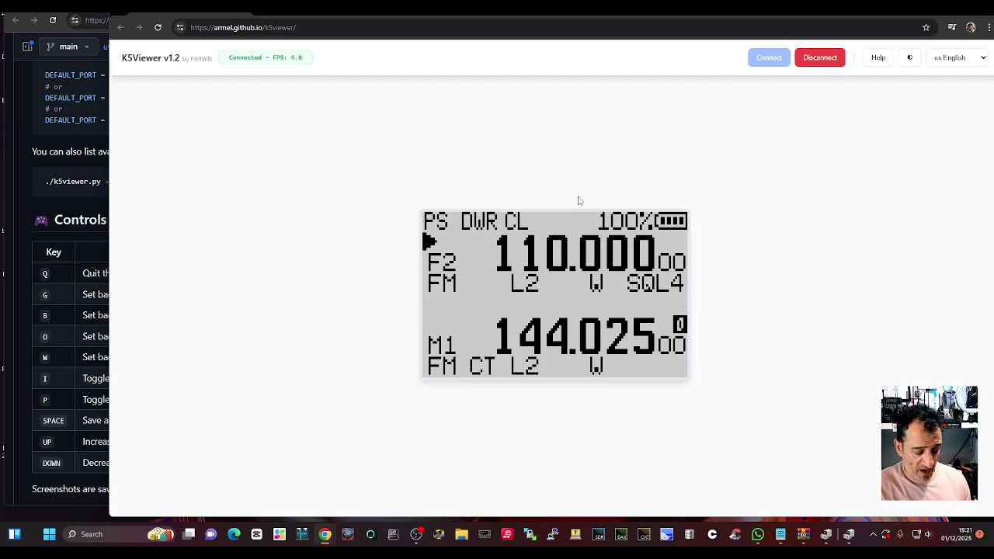
- Save a PNG screenshot of the radio display, open the downloaded image to view it, and close the viewer
key("space")
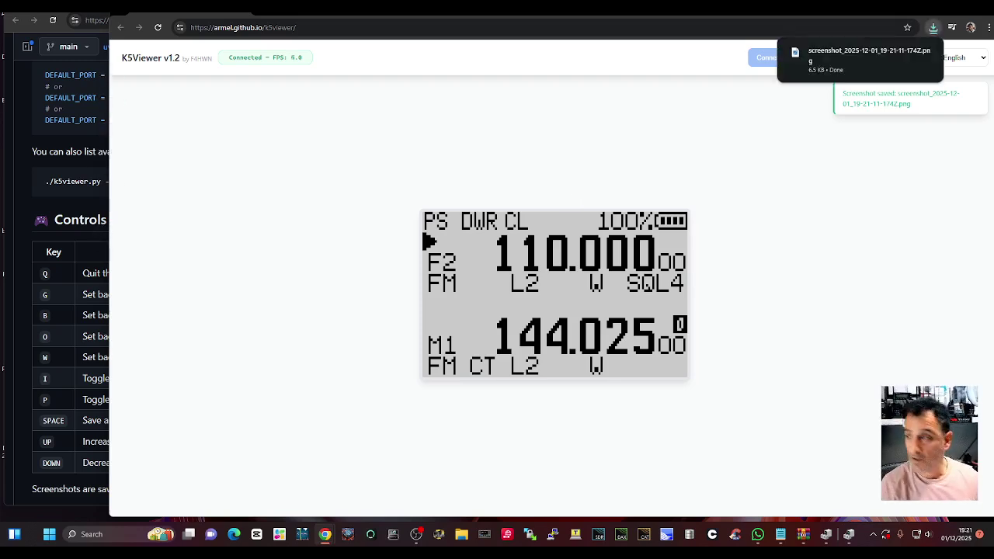
left_click(855, 56)
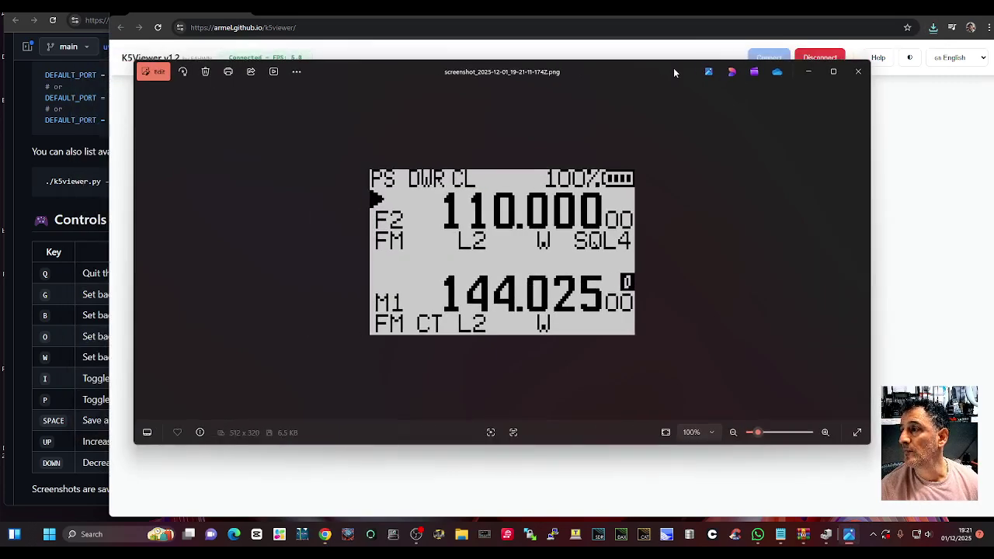
left_click(852, 74)
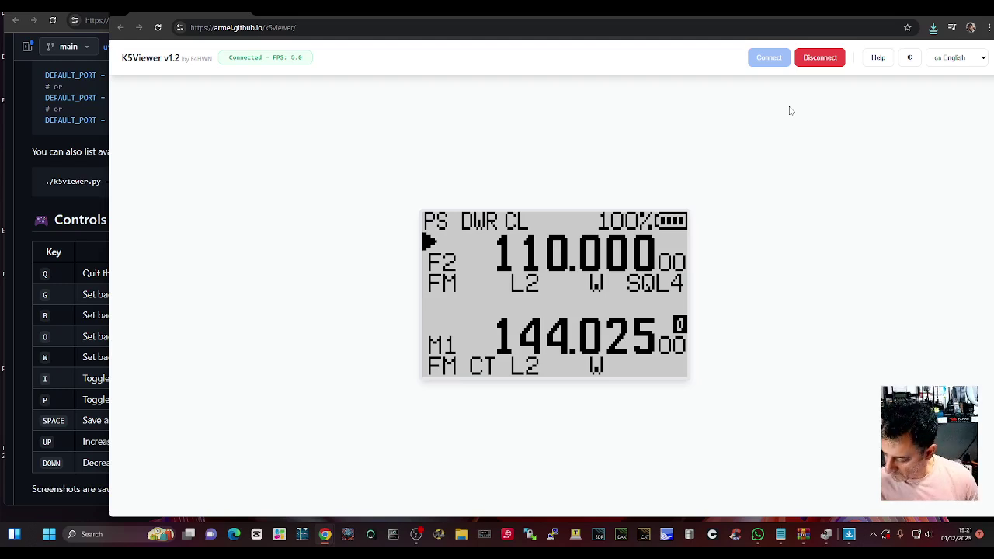
- Toggle the LCD pixel effect on and off, ending with it off, and invert the radio display's foreground and background colors
key("l")
key("l")
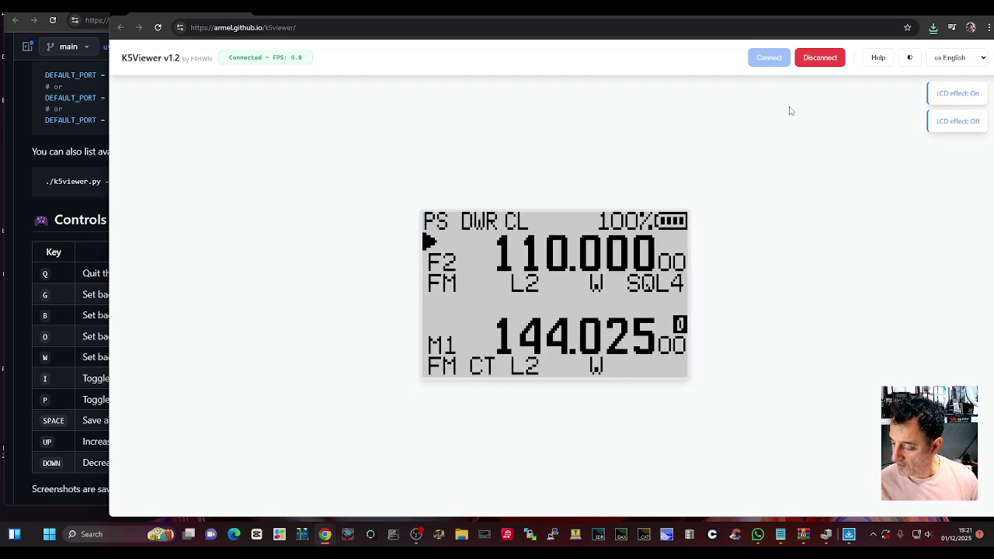
key("l")
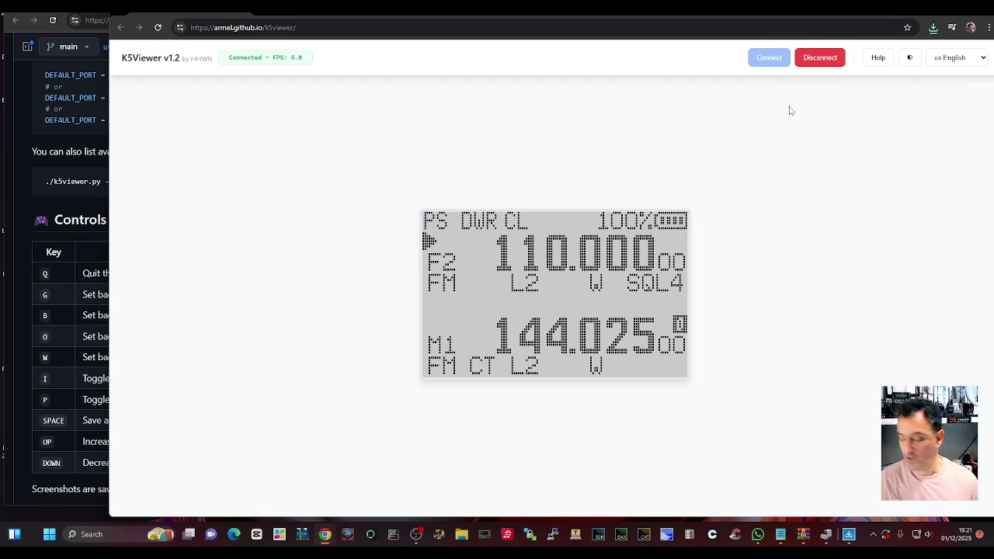
key("l")
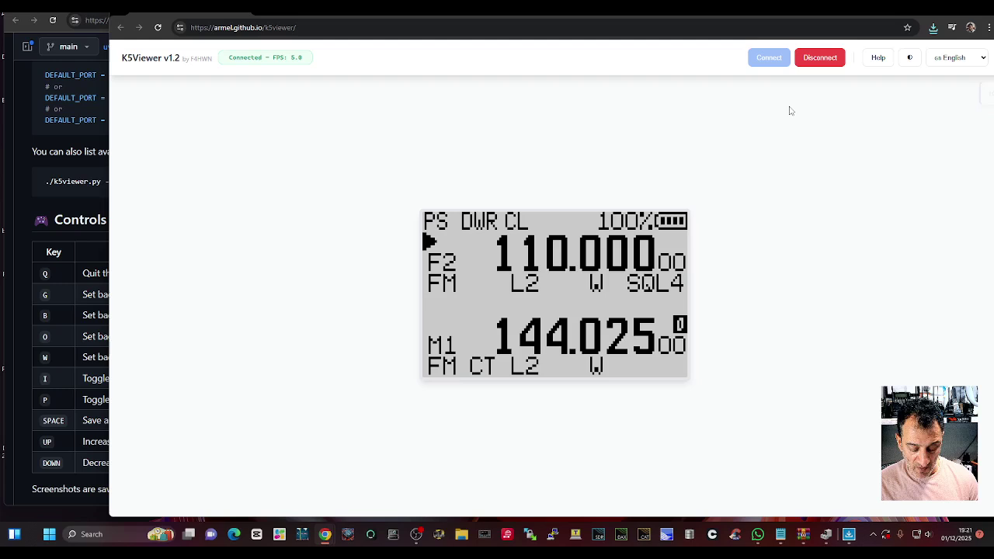
key("i")
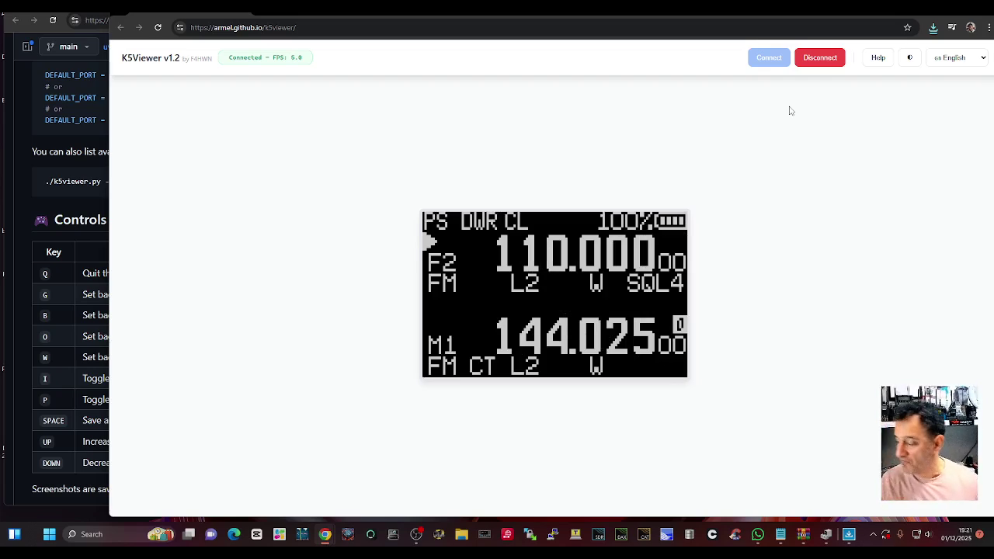
- Restore the radio display's non-inverted colors and cycle its background through grey, orange, blue and grey, ending on white
key("i")
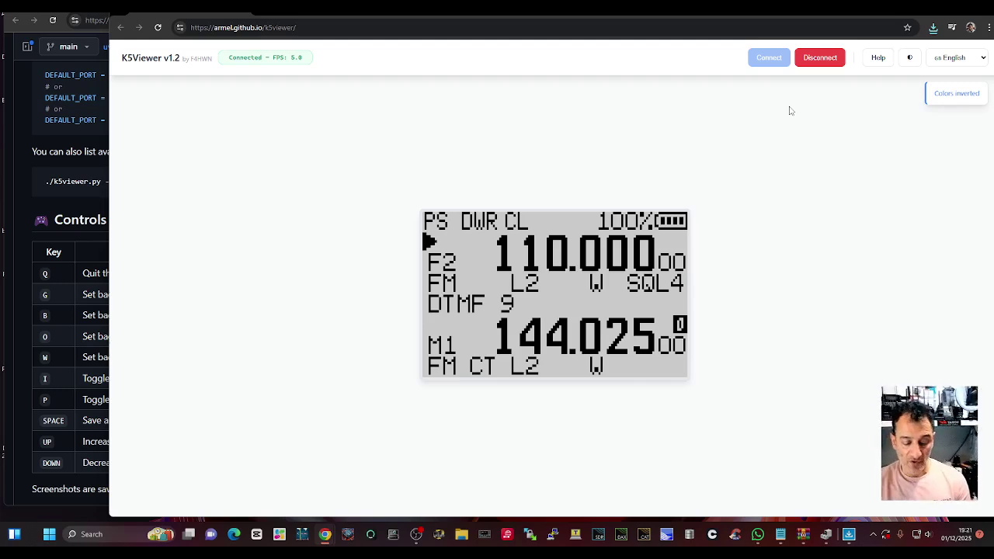
key("g")
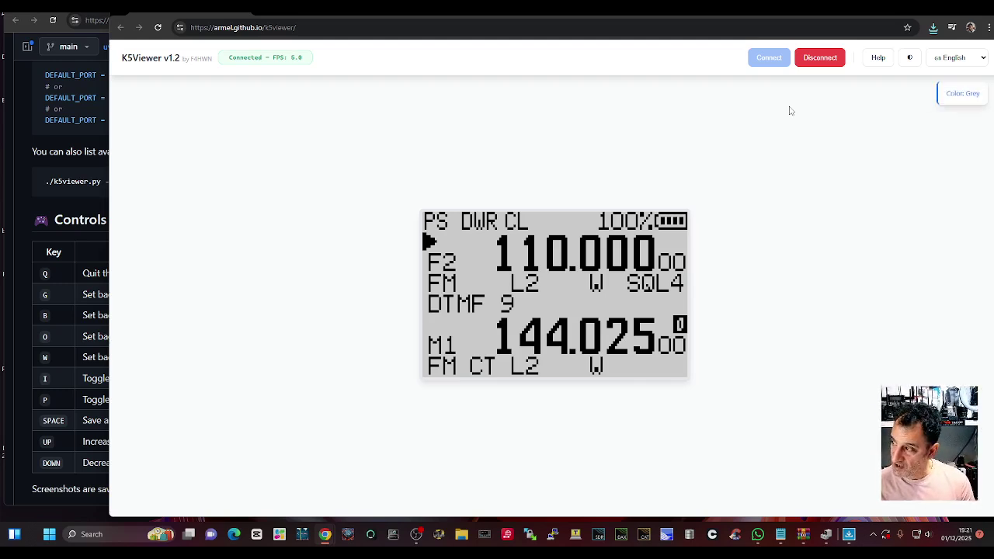
key("g")
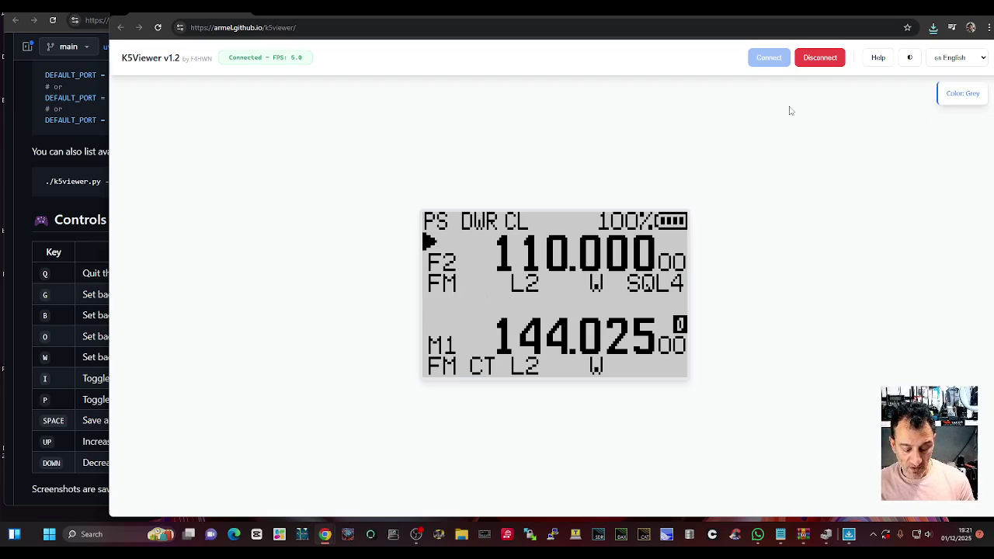
key("o")
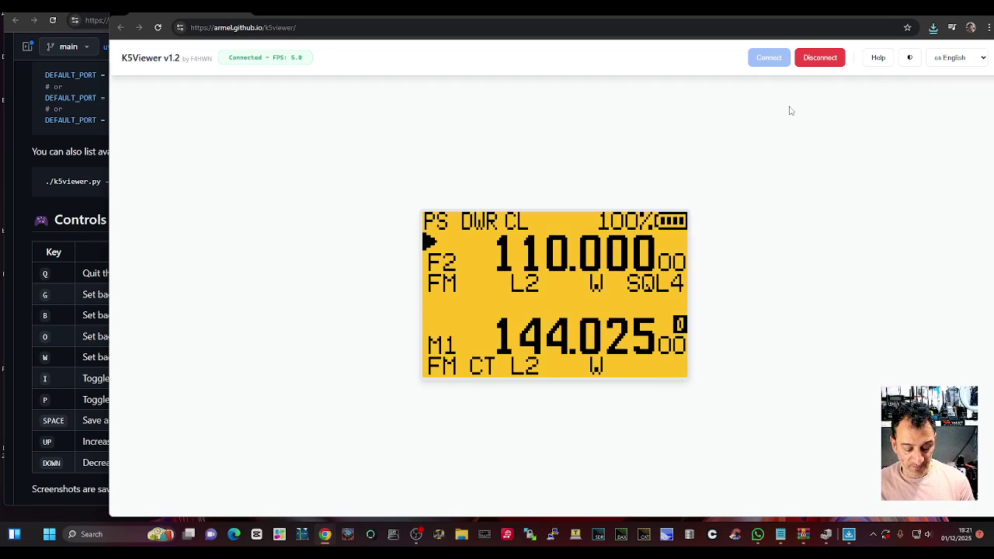
key("b")
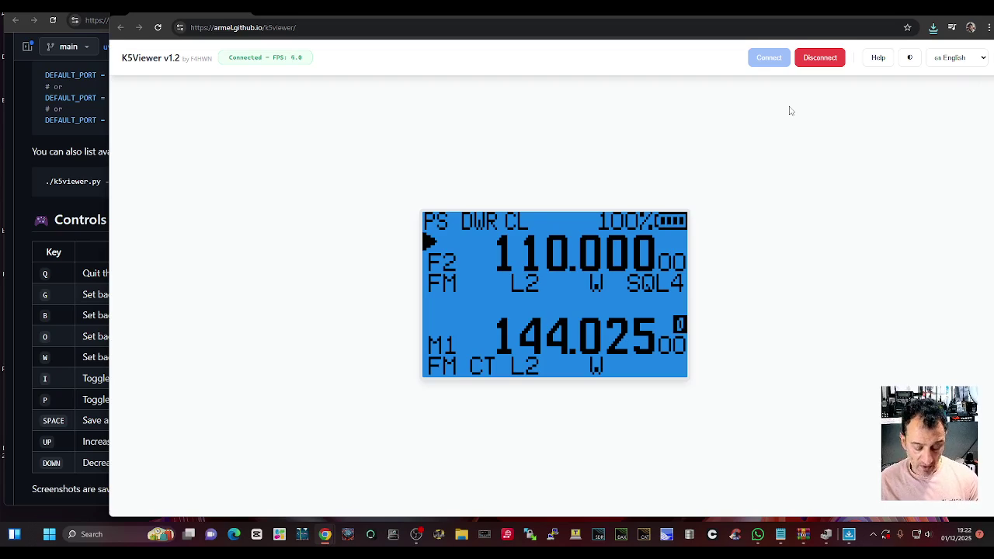
key("b")
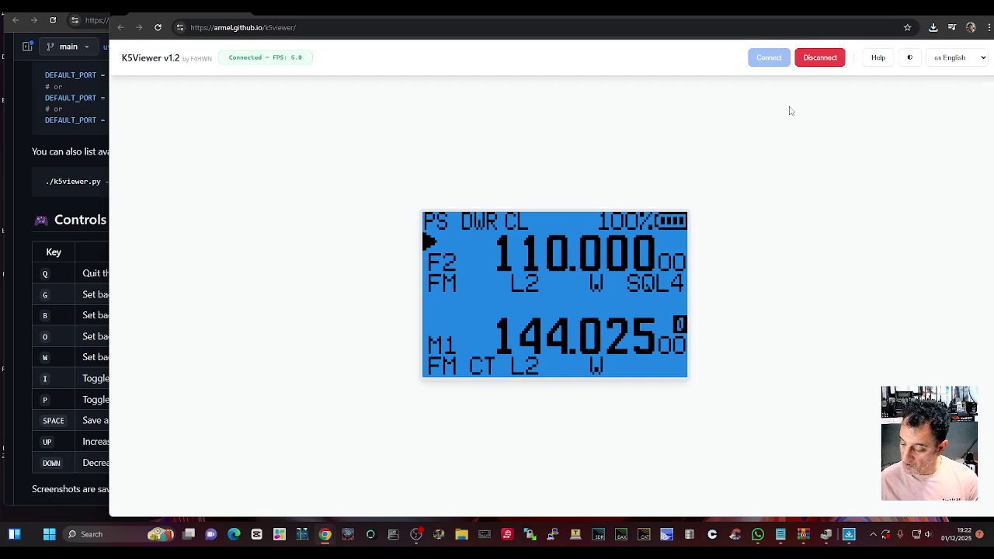
key("g")
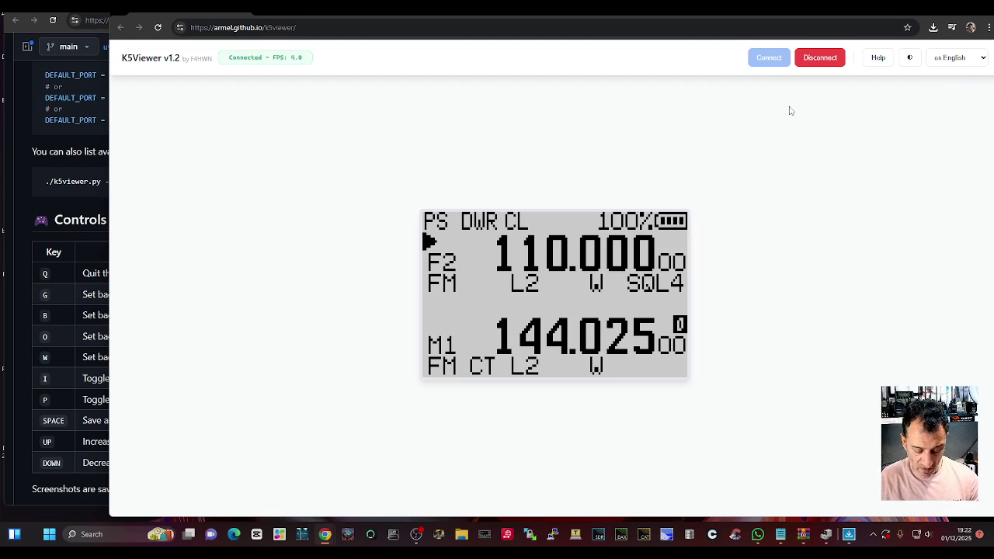
key("w")
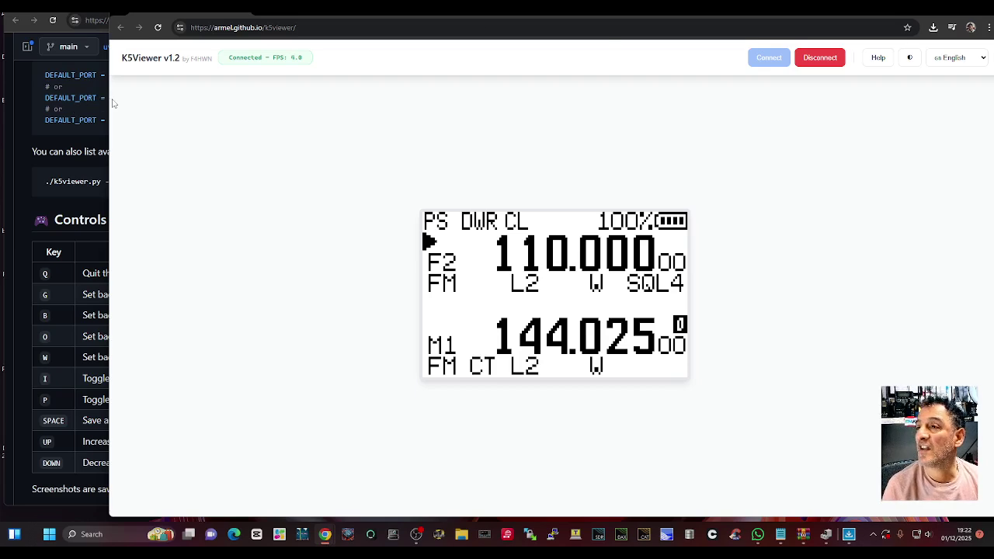
- Narrow the K5Viewer window to uncover the GitHub window, and look over the UV-K5 V3 web flasher and the firmware developer's GitHub profile
left_click_drag(111, 96, 473, 183)
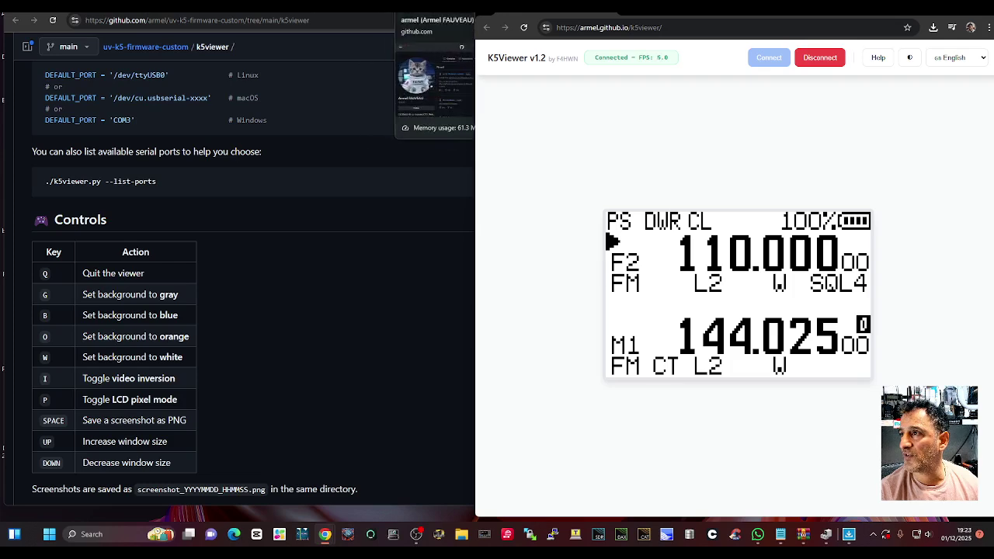
left_click(431, 6)
key("ctrl+Tab")
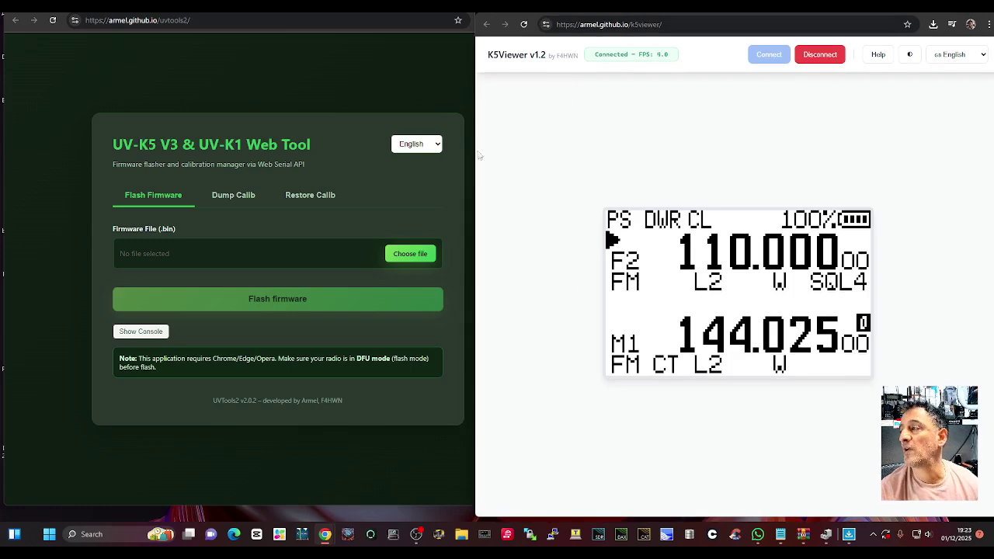
key("alt+Tab")
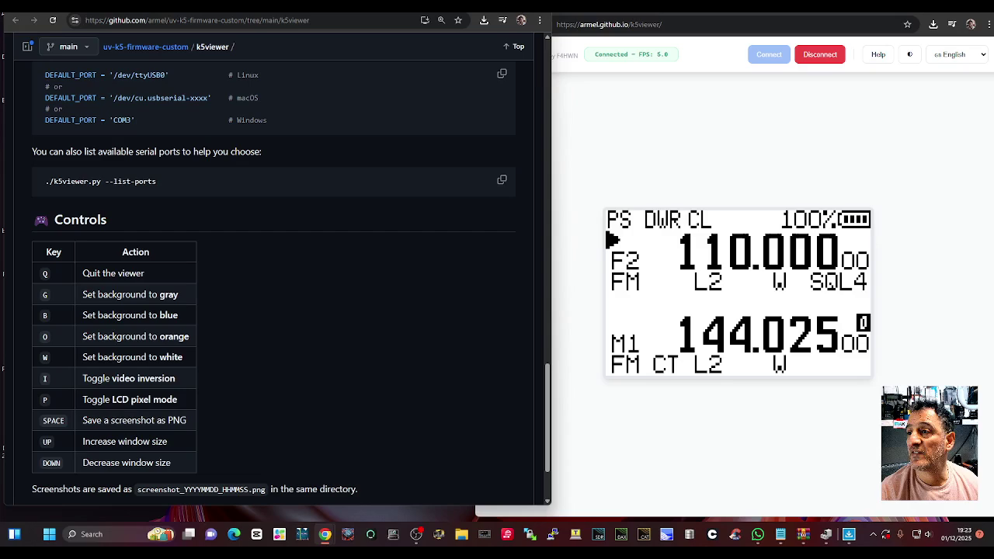
key("alt+Left")
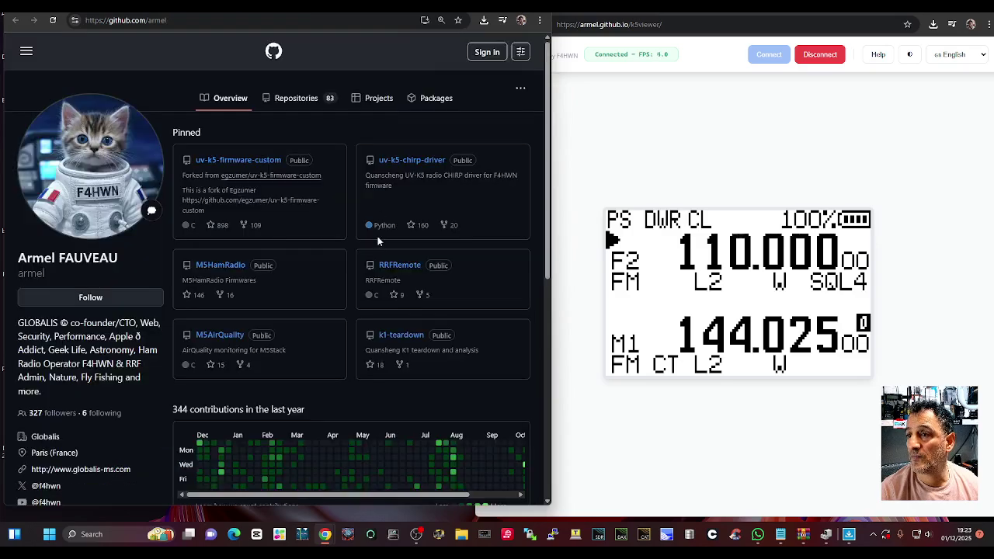
scroll(378, 239, "down", 6)
scroll(427, 226, "up", 6)
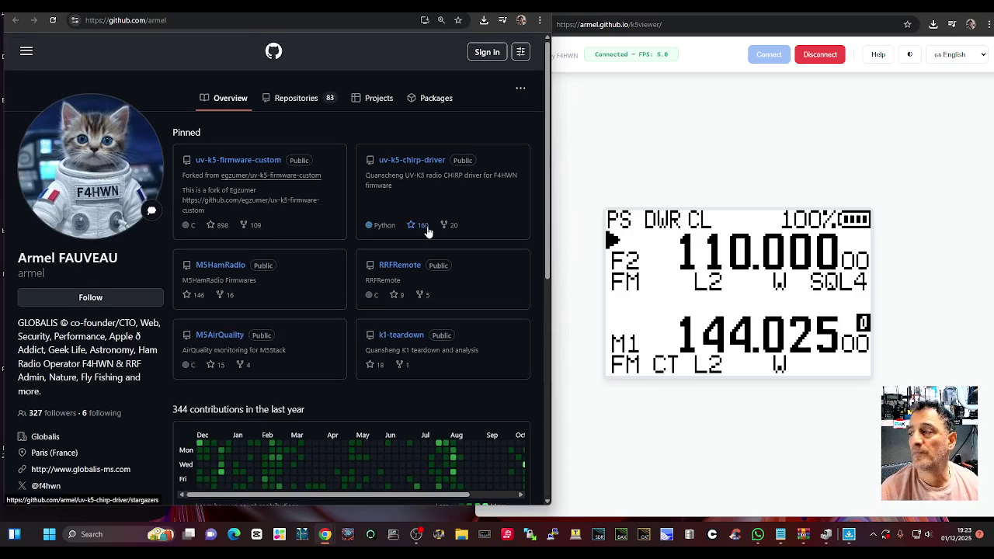
key("alt+Left")
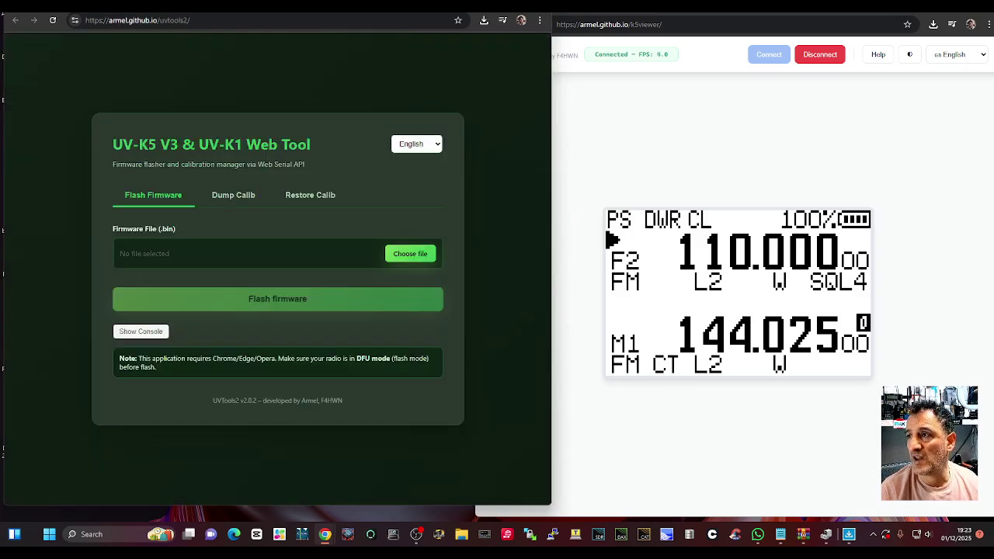
key("alt+Left")
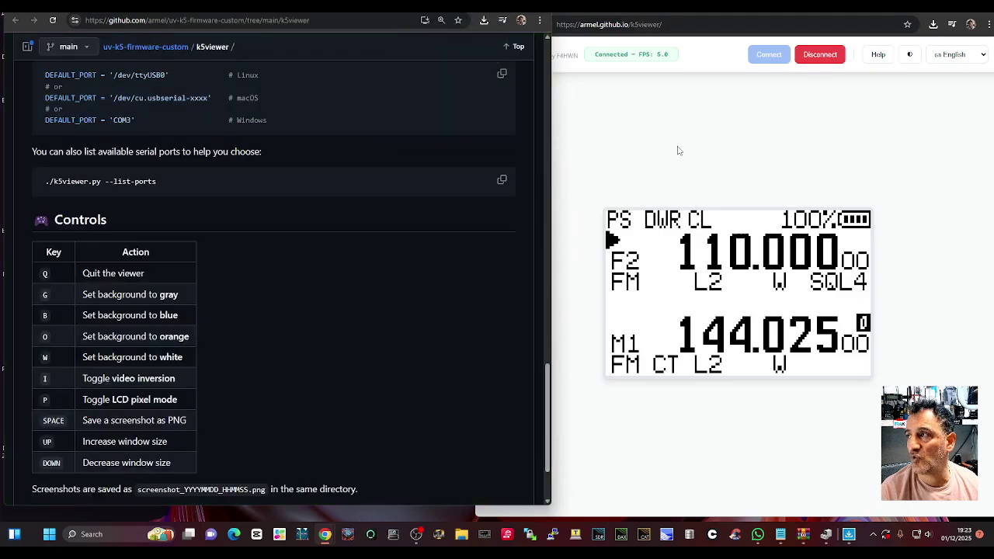
- Read the K5Viewer README's demo, warning, features, requirements and How to Run sections
scroll(348, 159, "up", 15)
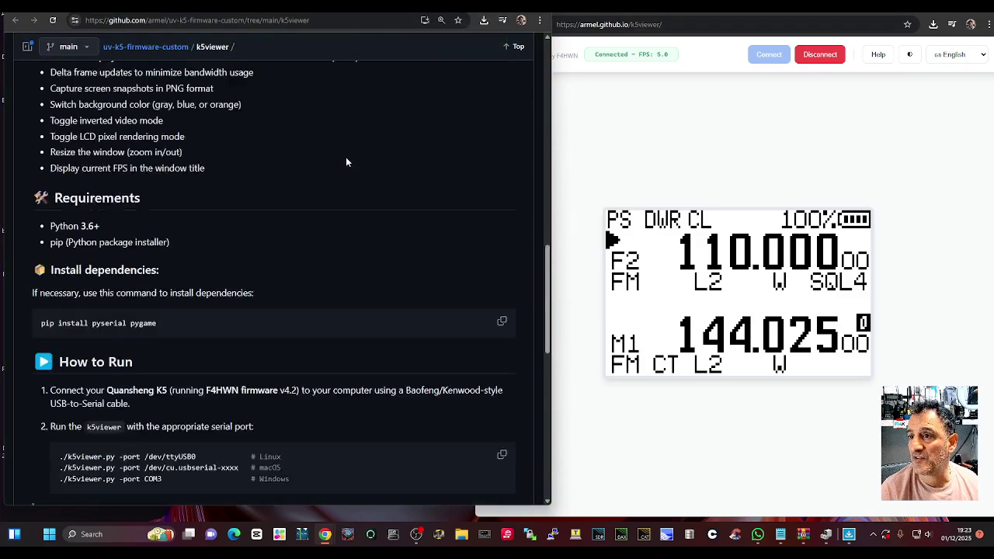
scroll(346, 160, "down", 13)
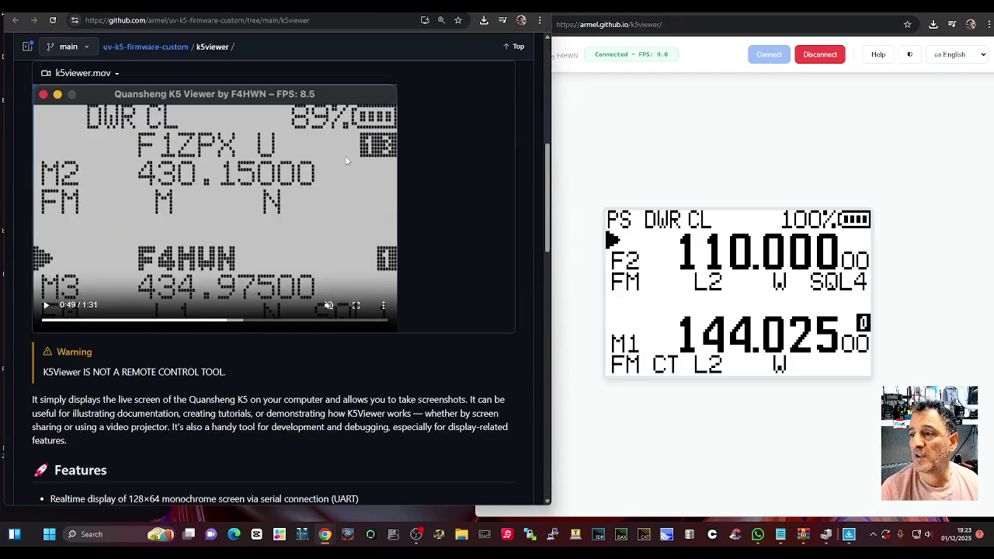
scroll(346, 159, "down", 3)
scroll(349, 157, "up", 14)
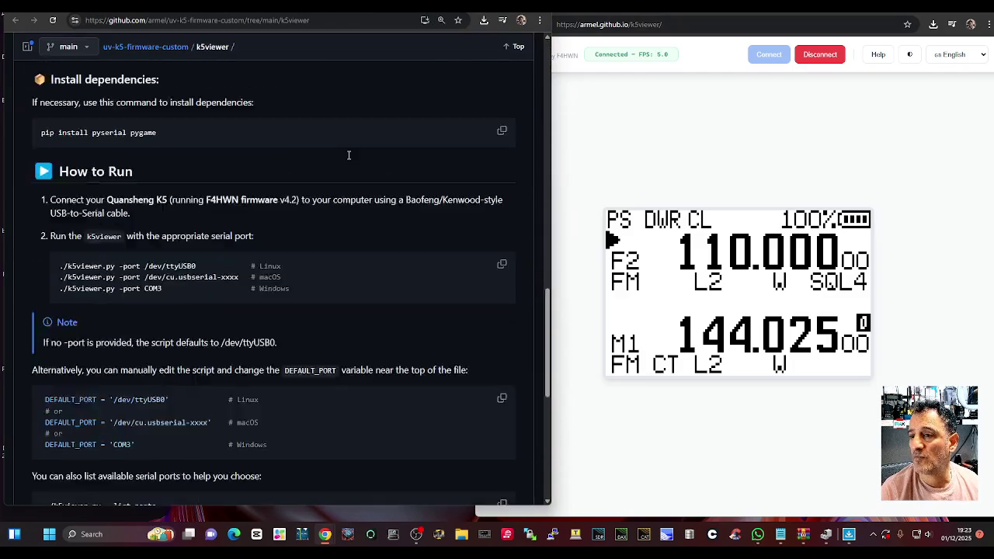
scroll(354, 152, "down", 4)
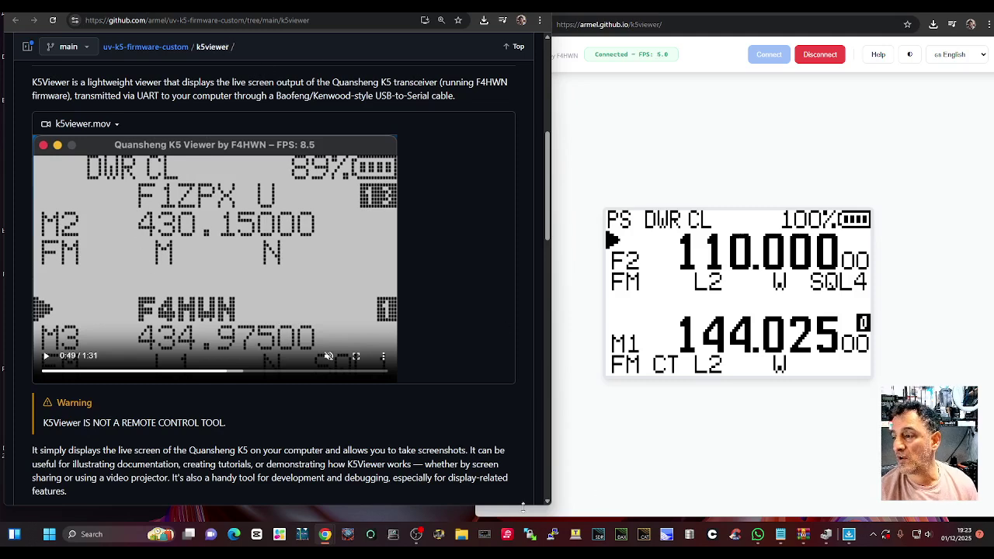
key("alt+Tab")
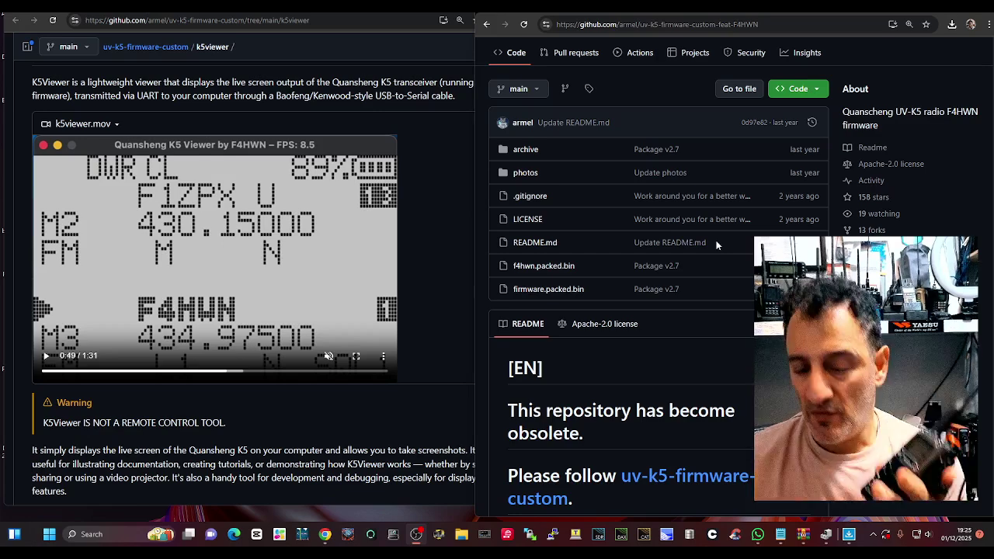
- Check the Ports (COM & LPT) list in Device Manager for the radio cable's COM port, and minimize Device Manager
right_click(49, 534)
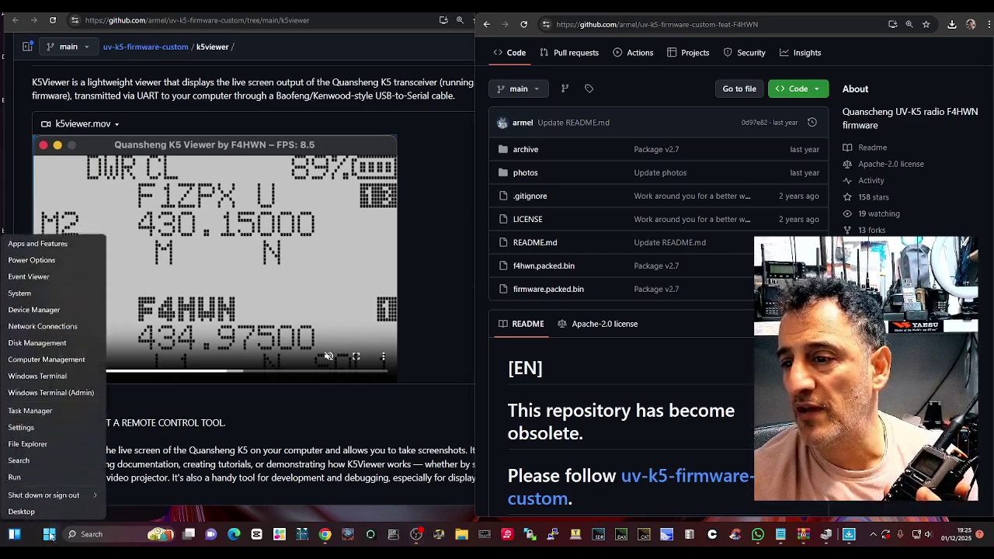
left_click(33, 307)
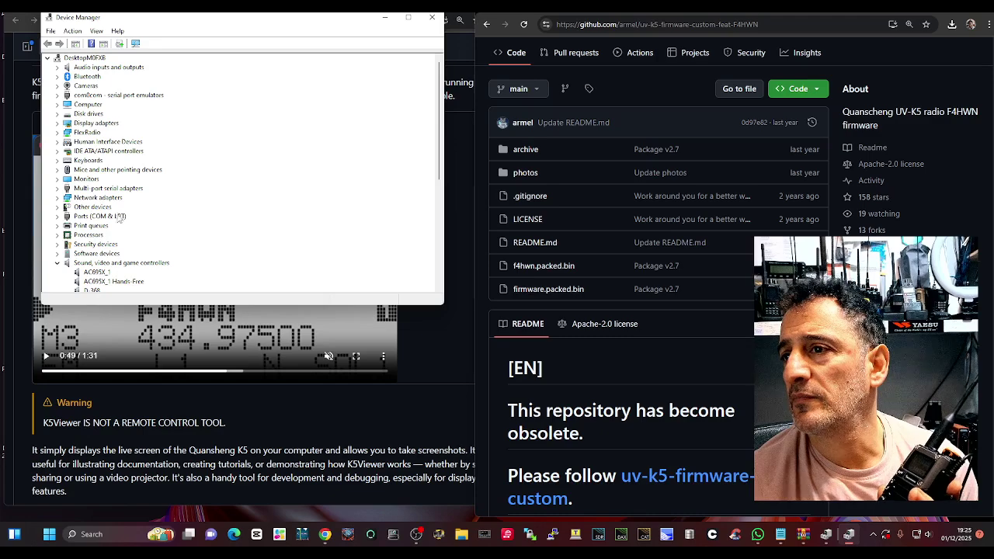
double_click(118, 214)
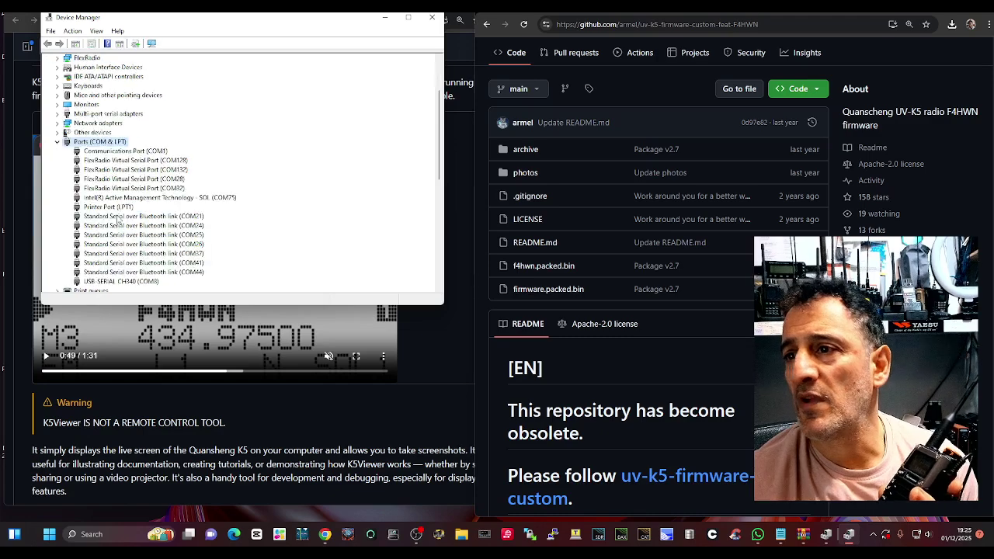
left_click(384, 17)
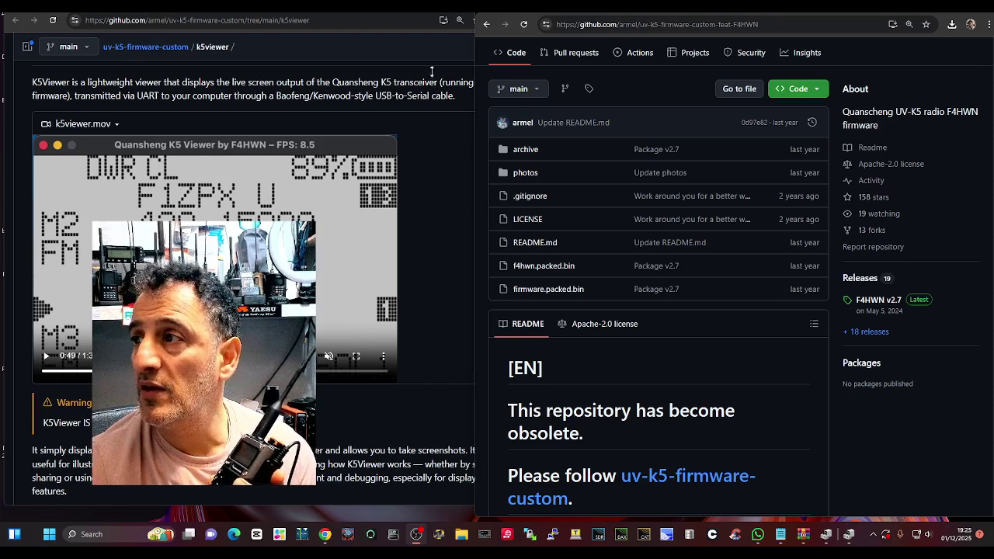
- Open the F4HWN v2.7 release page in the archived firmware repository and look through its release notes
left_click(920, 302)
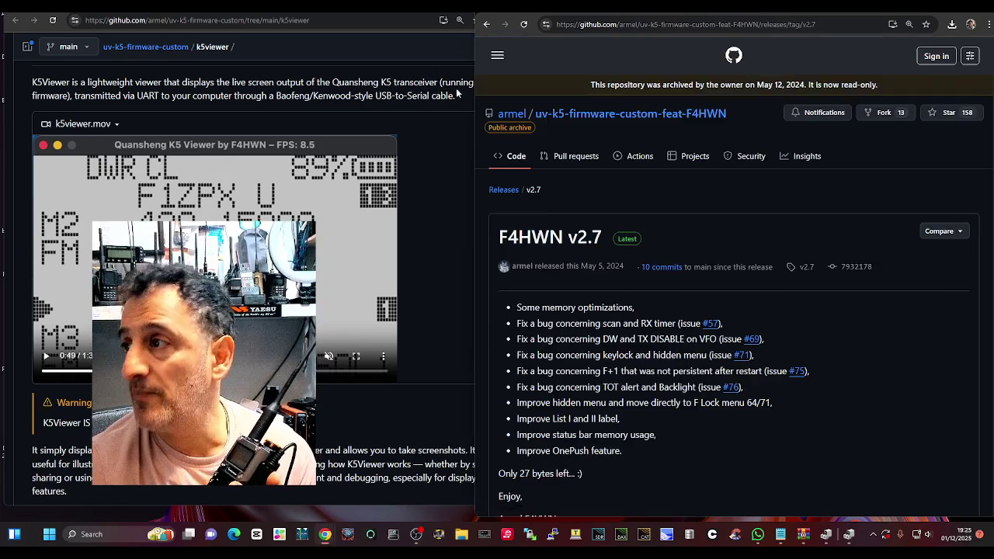
left_click(325, 98)
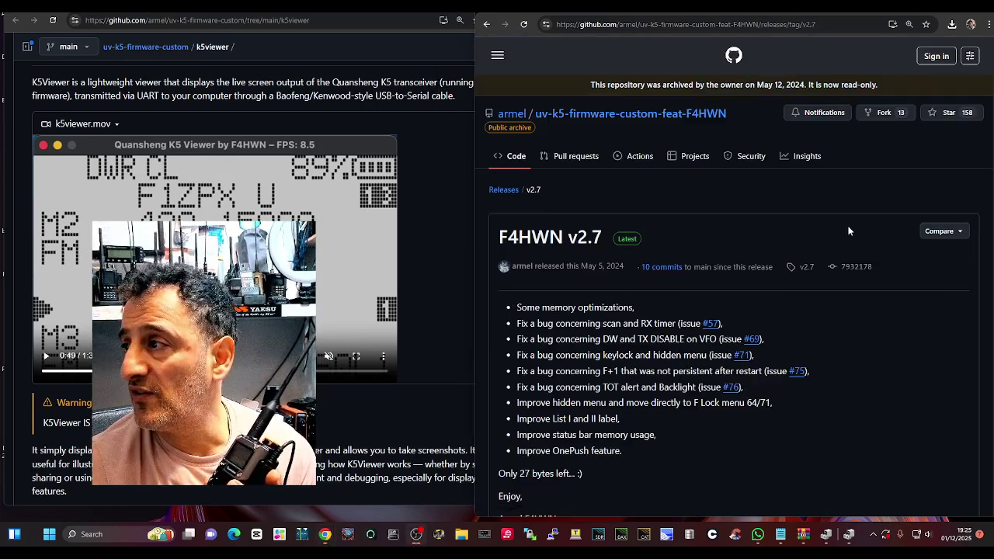
scroll(850, 226, "down", 3)
scroll(845, 226, "up", 3)
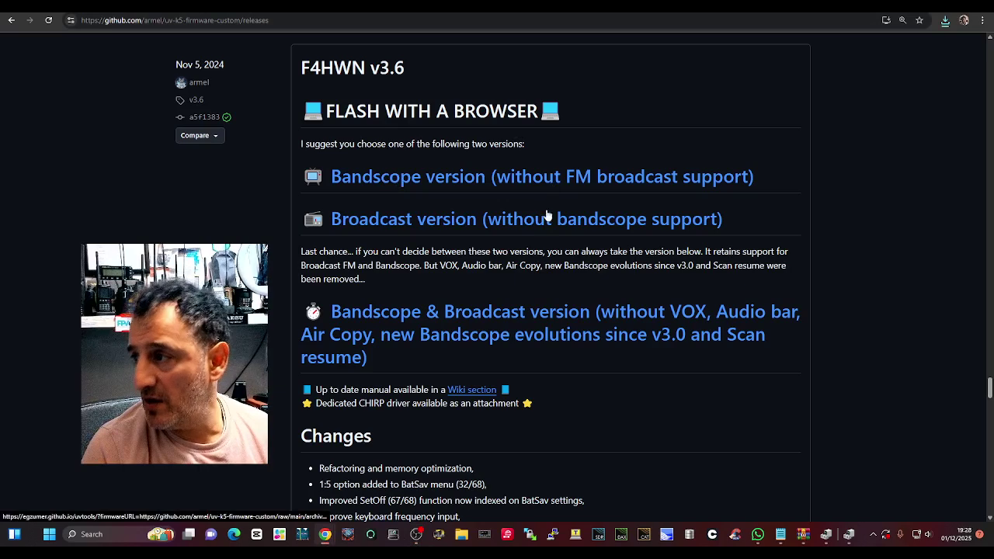
- Load the Bandscope version of F4HWN v3.6 into the browser flasher
left_click(396, 178)
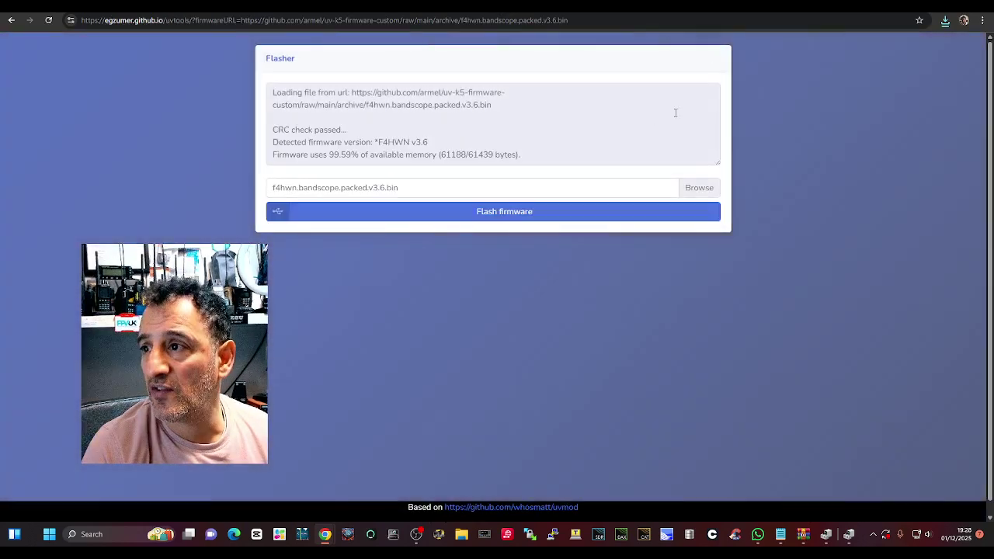
left_click(691, 188)
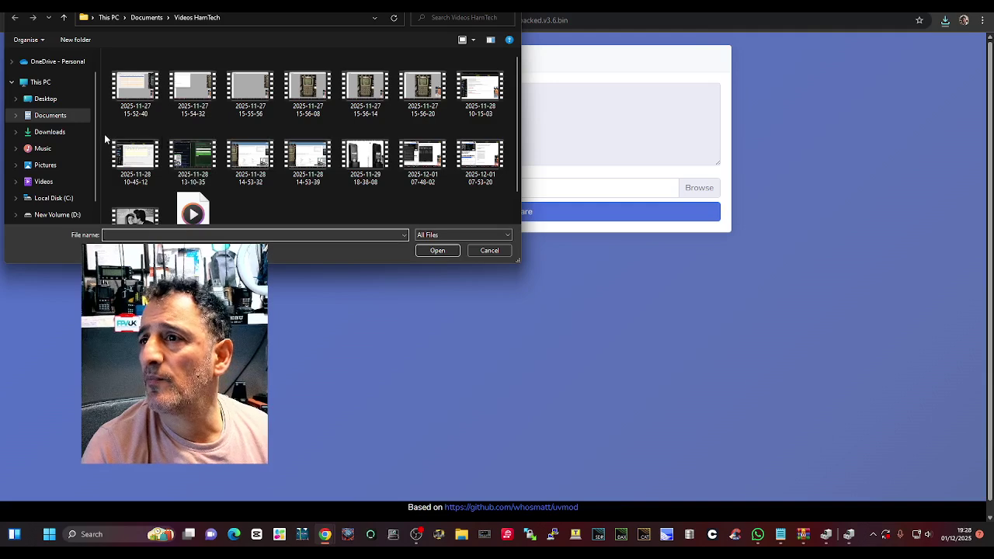
scroll(104, 133, "down", 1)
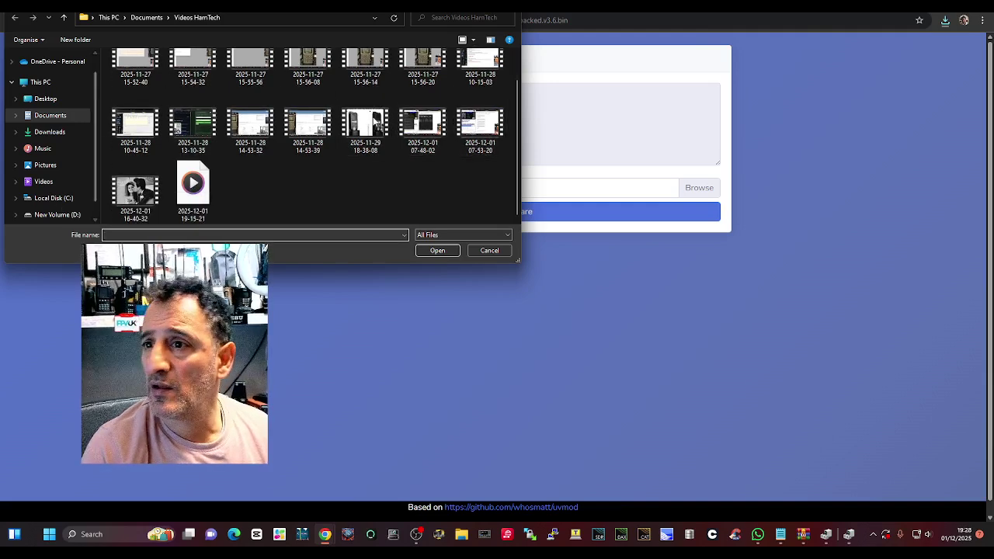
mouse_move(417, 535)
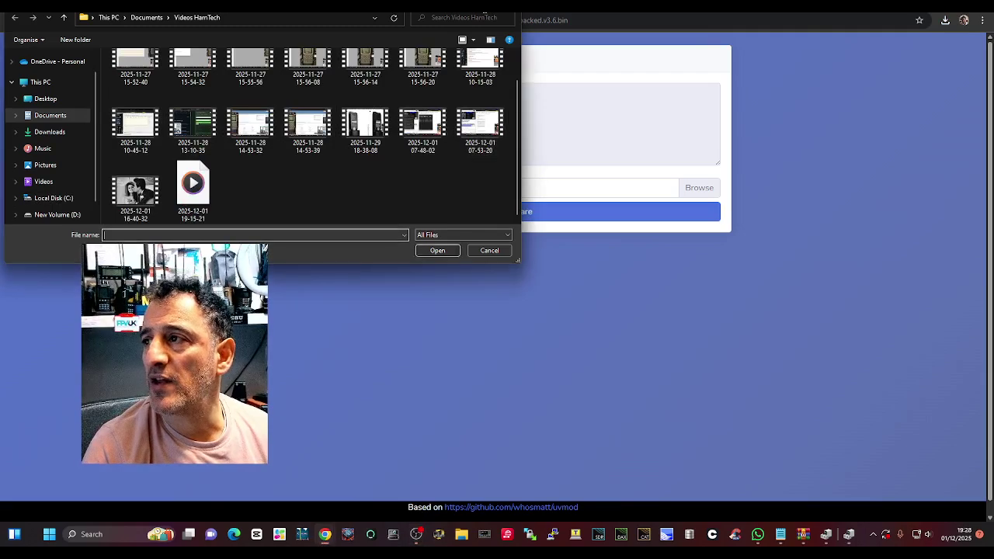
left_click_drag(481, 1, 499, 75)
left_click(516, 71)
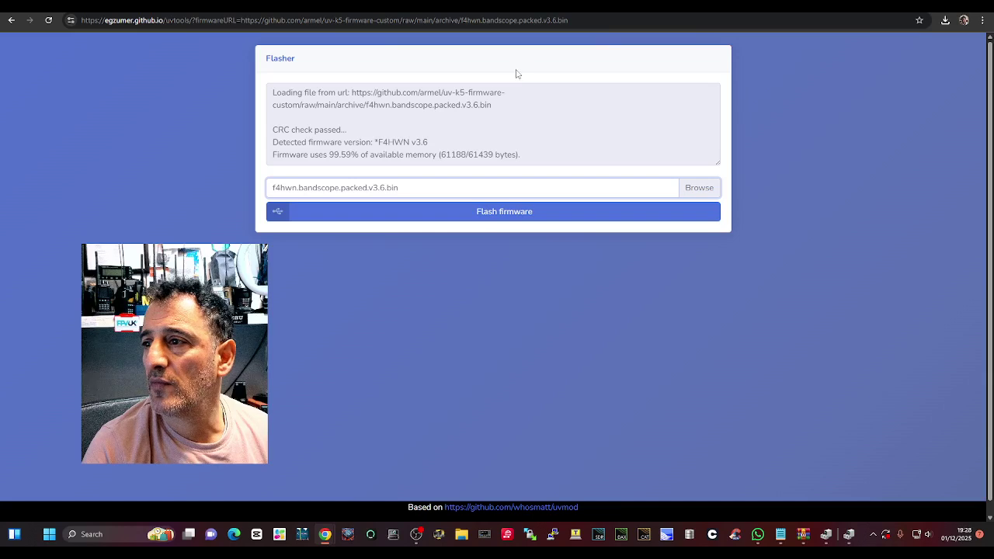
- Start flashing f4hwn.bandscope.packed.v3.6.bin, select USB Serial (COM8) and cancel the port request, and repeat the flash request and cancel it
left_click(509, 216)
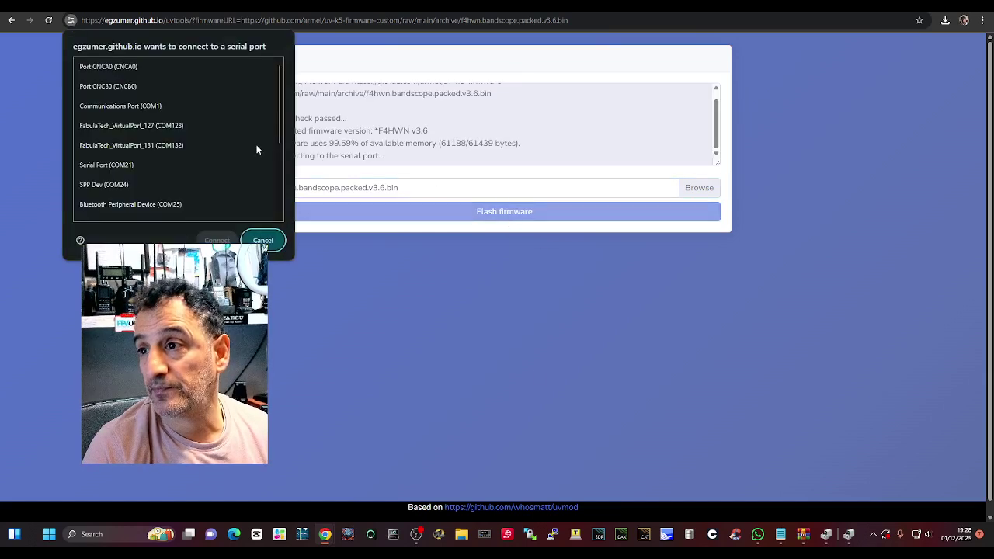
scroll(258, 149, "down", 5)
left_click(114, 212)
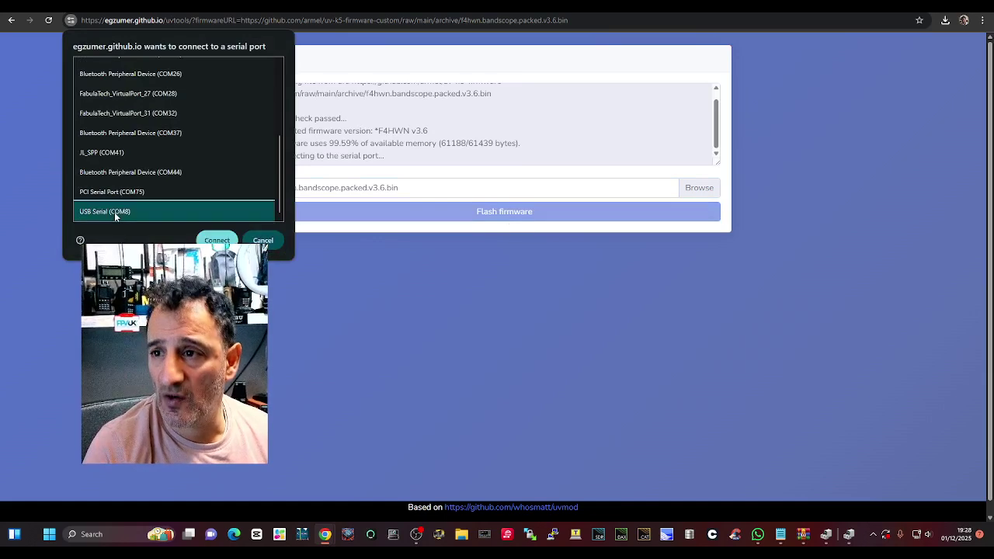
left_click(263, 243)
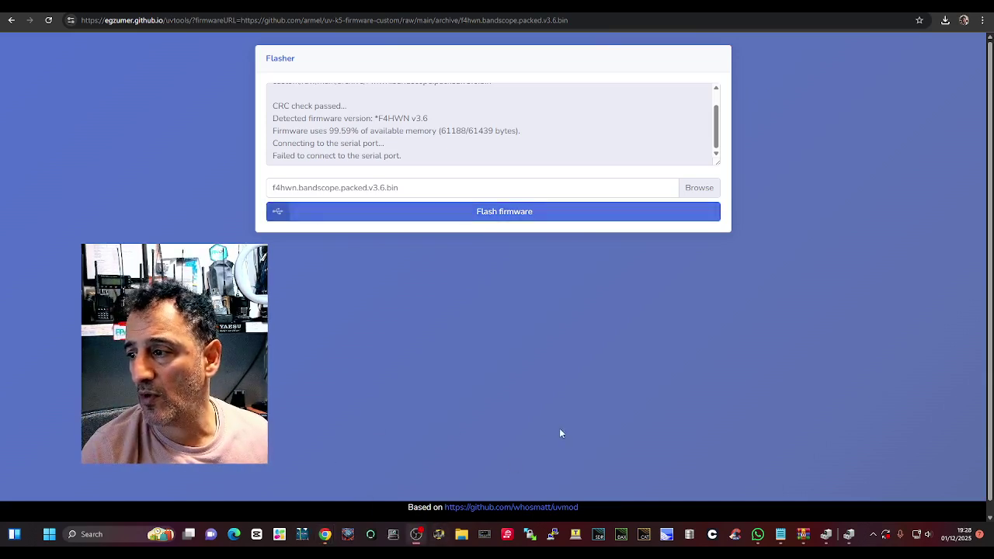
left_click(555, 212)
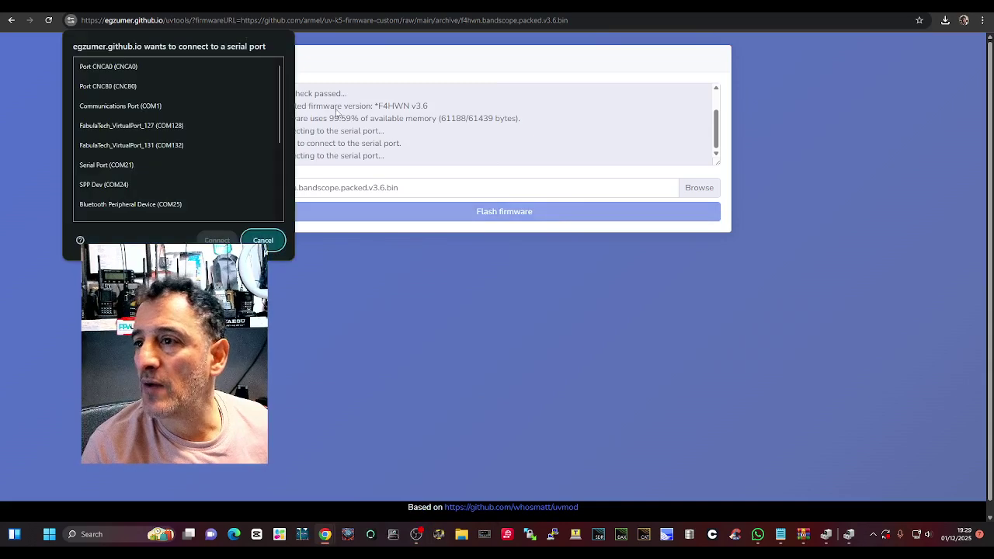
key("Escape")
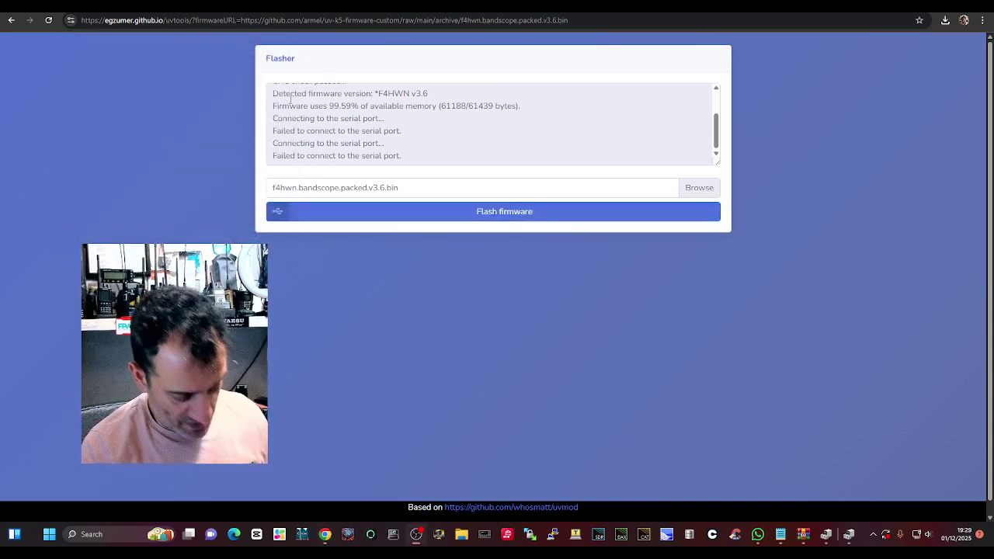